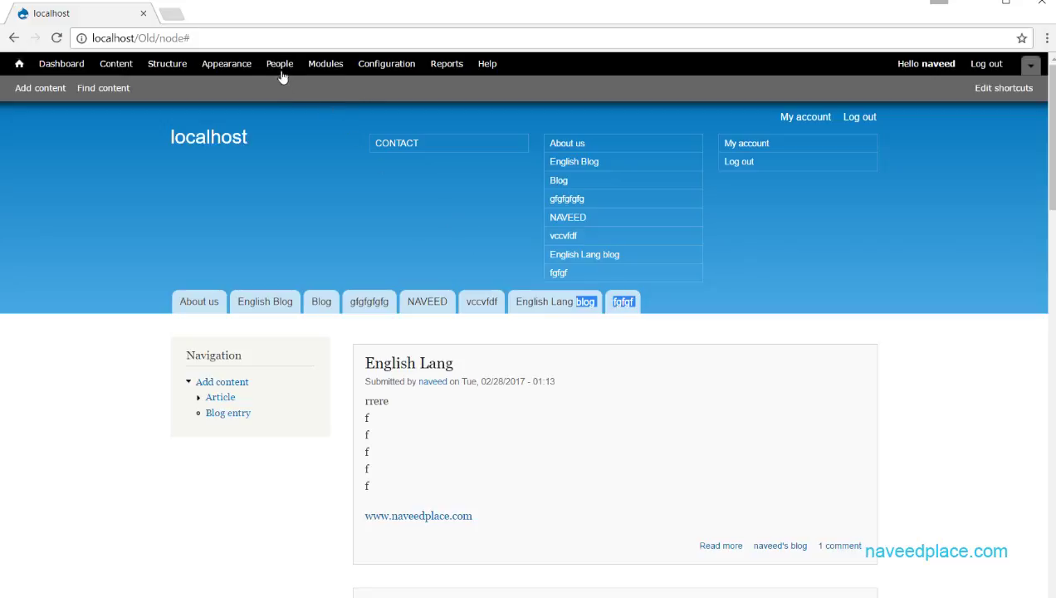
Open the site's user permissions table and review the role columns from anonymous user to myrole.
left_click(279, 66)
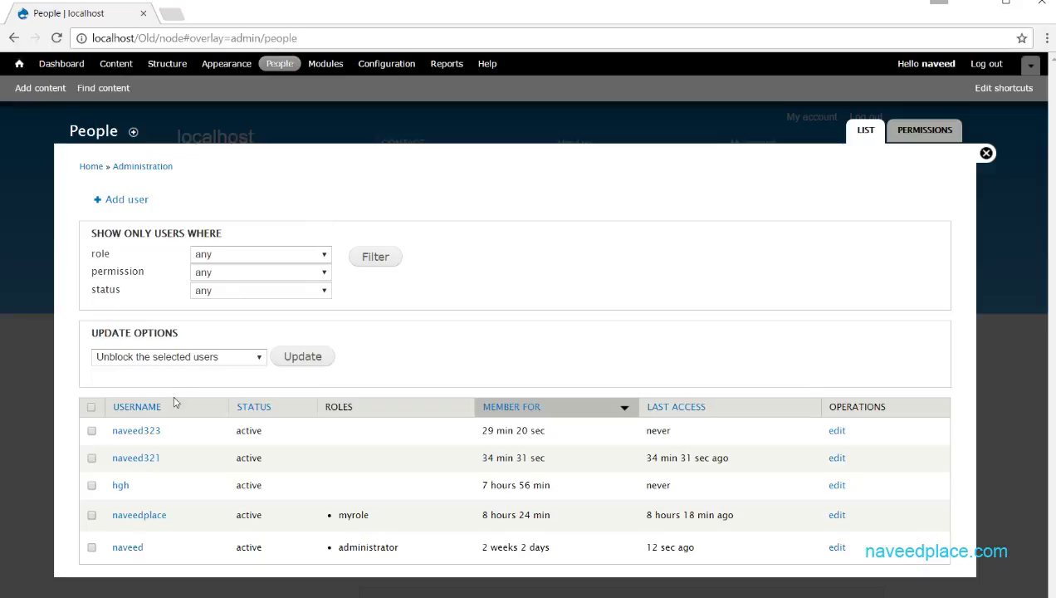
left_click(921, 134)
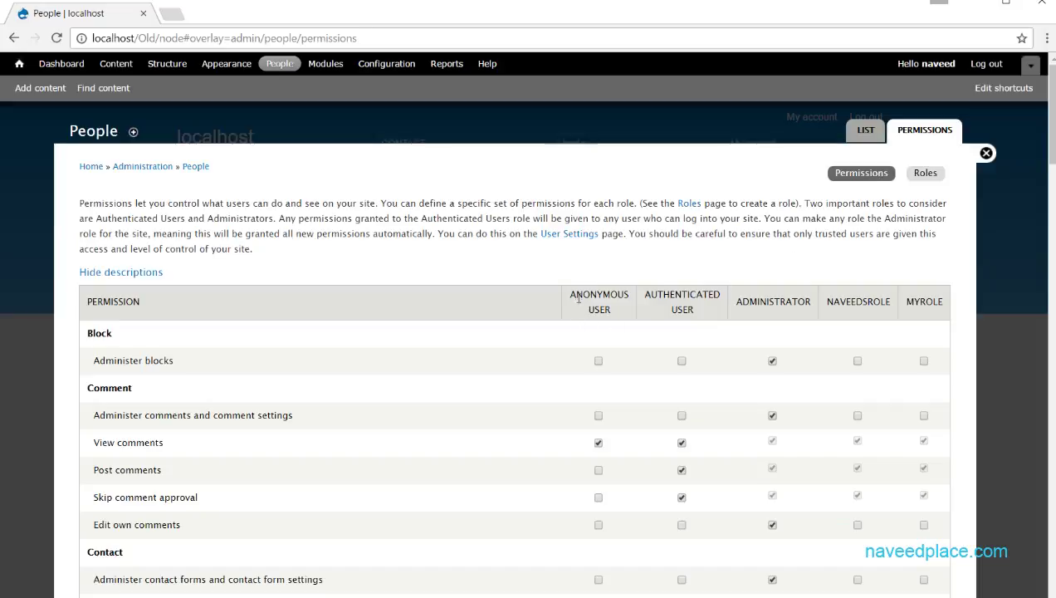
left_click_drag(569, 295, 946, 302)
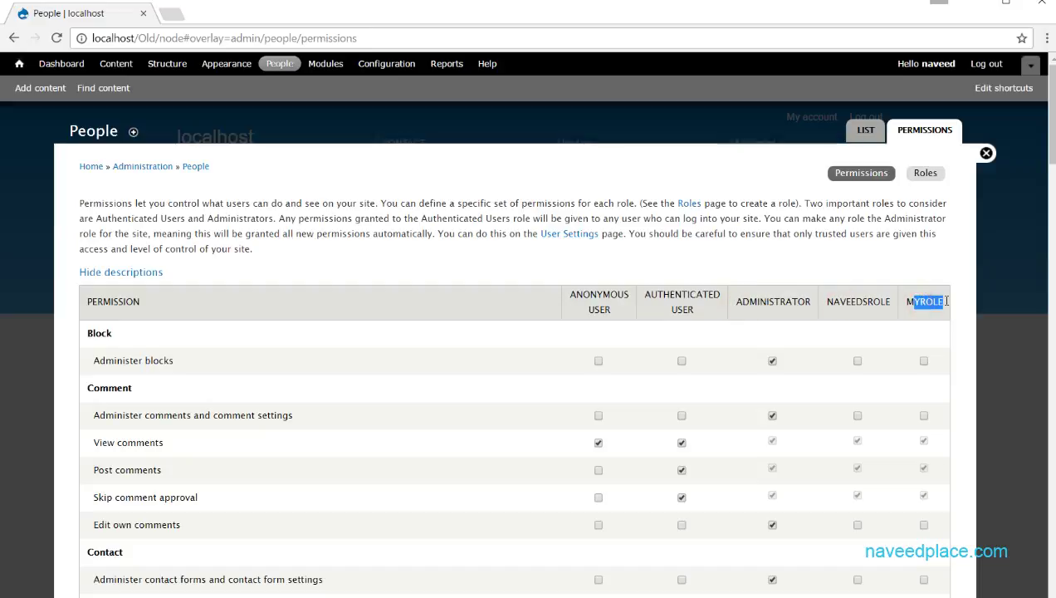
left_click_drag(568, 292, 721, 297)
left_click(573, 289)
left_click_drag(652, 293, 807, 309)
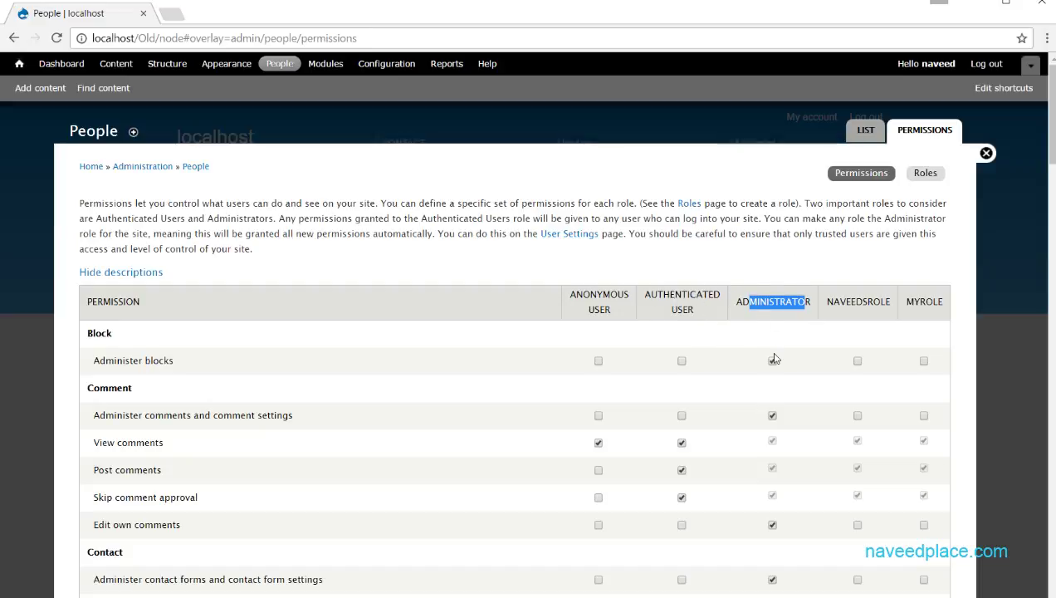
left_click_drag(840, 304, 944, 307)
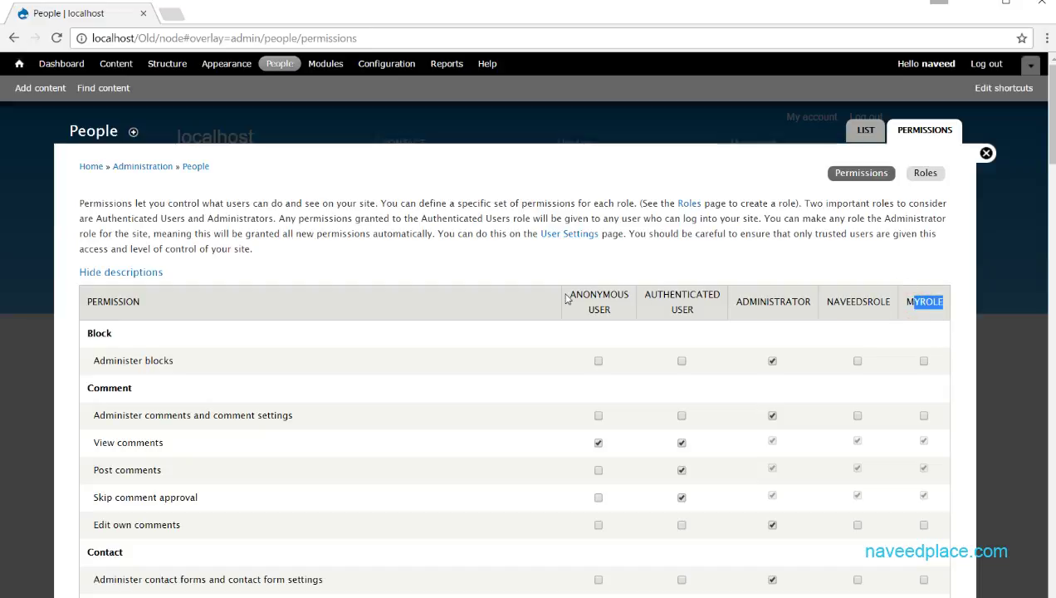
Examine which permissions the administrator role holds throughout the whole permissions table.
left_click_drag(729, 301, 813, 303)
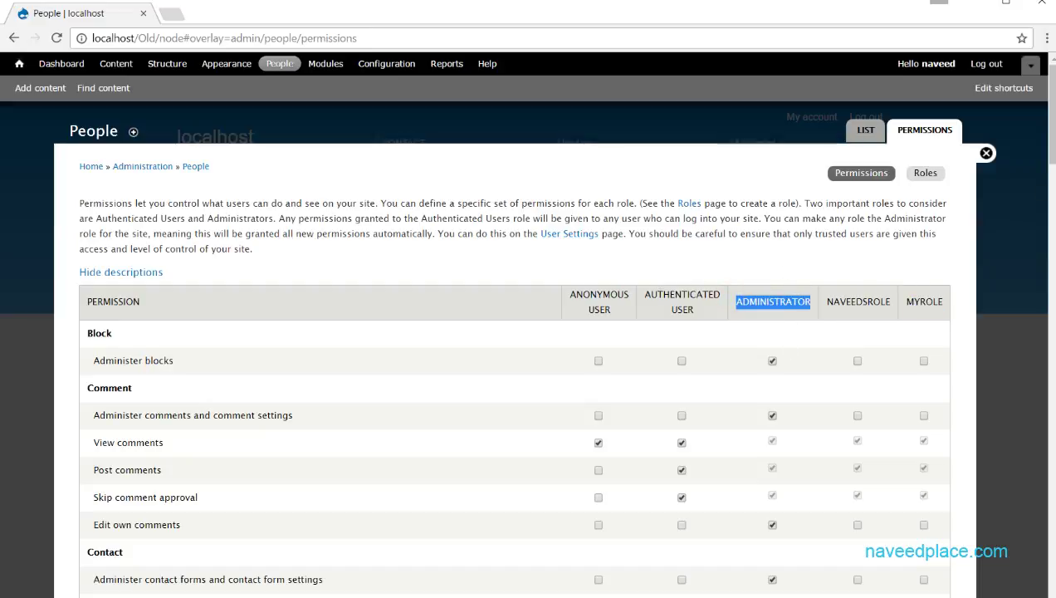
left_click_drag(1049, 141, 821, 222)
left_click_drag(737, 307, 804, 303)
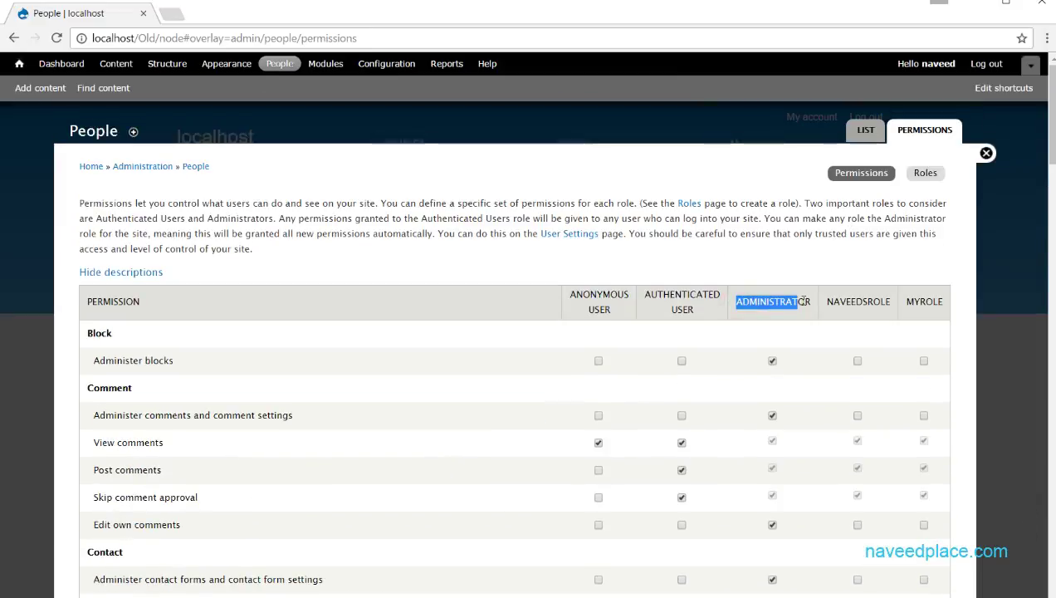
scroll(795, 324, "down", 15)
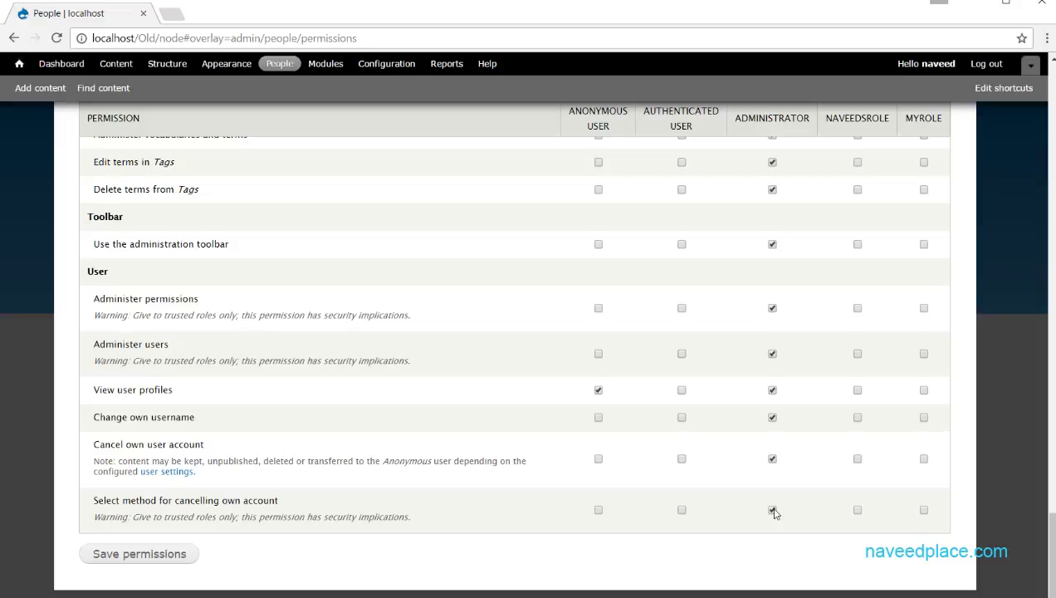
scroll(774, 512, "up", 15)
left_click(761, 318)
left_click_drag(734, 301, 813, 304)
left_click(790, 335)
scroll(781, 353, "down", 15)
scroll(767, 460, "up", 15)
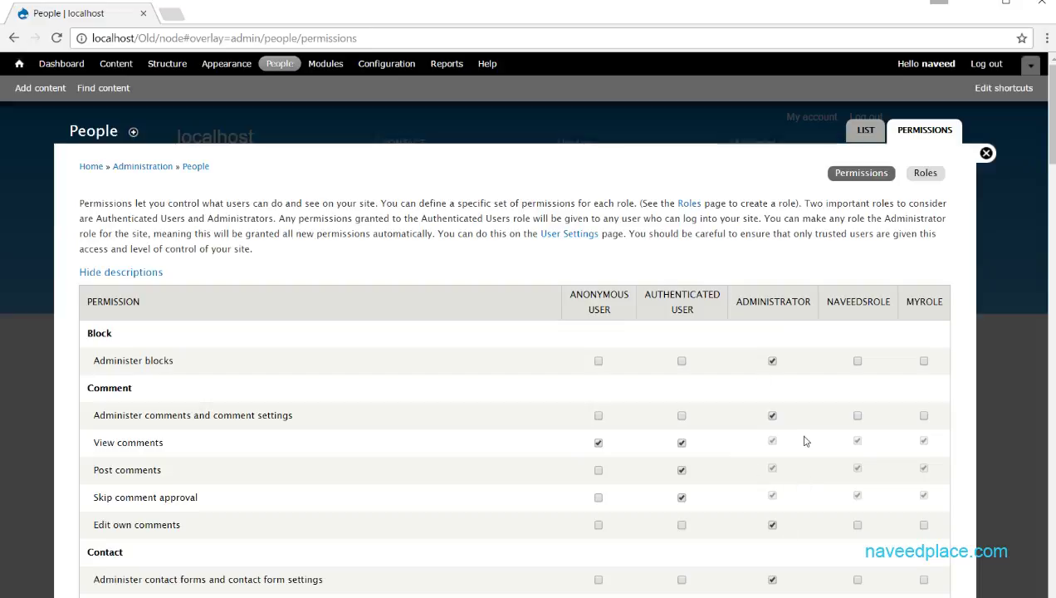
Examine the permissions given to the authenticated user role throughout the table.
left_click_drag(649, 296, 721, 291)
left_click(716, 299)
left_click_drag(644, 297, 721, 296)
left_click(702, 309)
left_click_drag(645, 296, 723, 309)
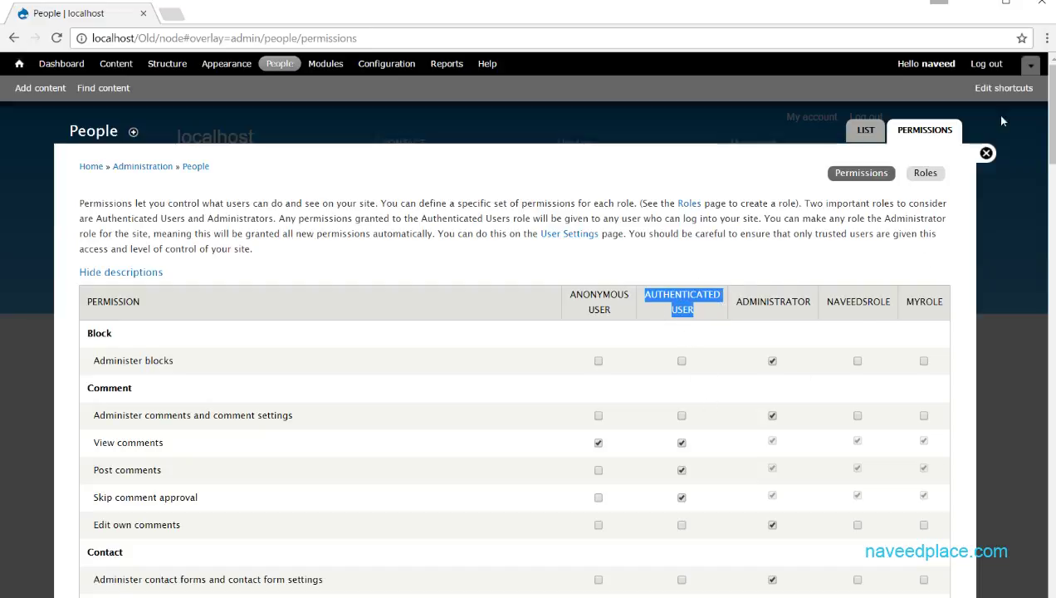
left_click_drag(1050, 106, 1049, 204)
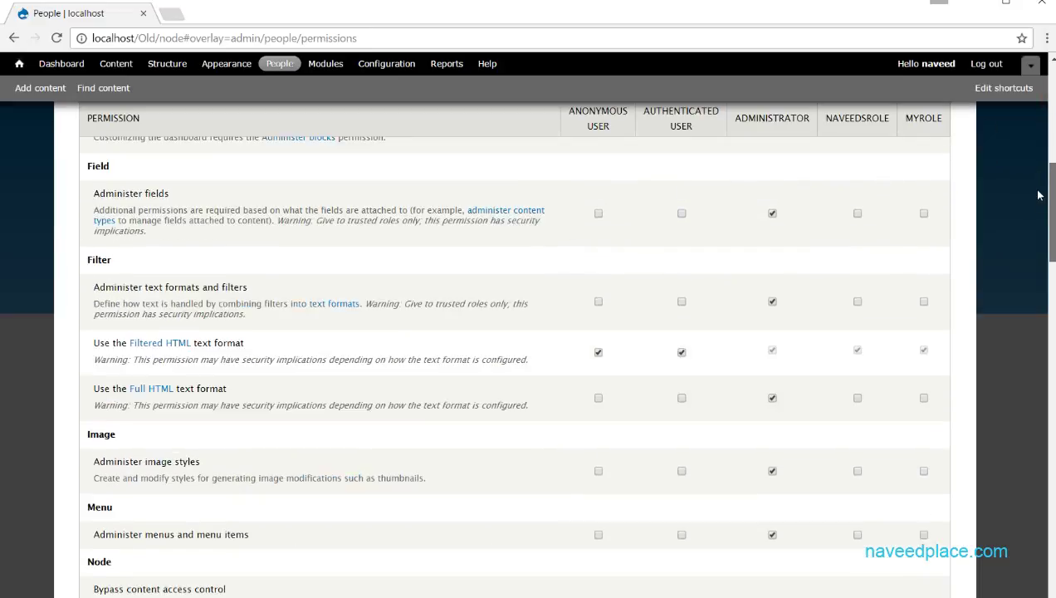
scroll(809, 141, "up", 4)
key("End")
key("Home")
key("End")
key("Home")
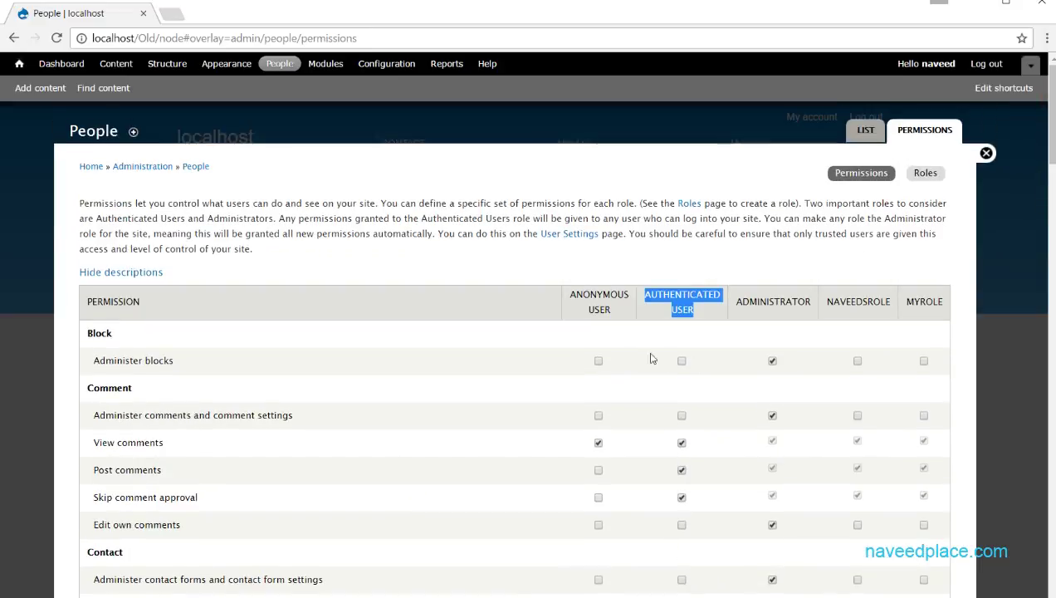
Examine the anonymous user role's permissions, including the View comments, Administer blocks and Skip comment approval rows.
left_click_drag(567, 294, 633, 294)
left_click(598, 308)
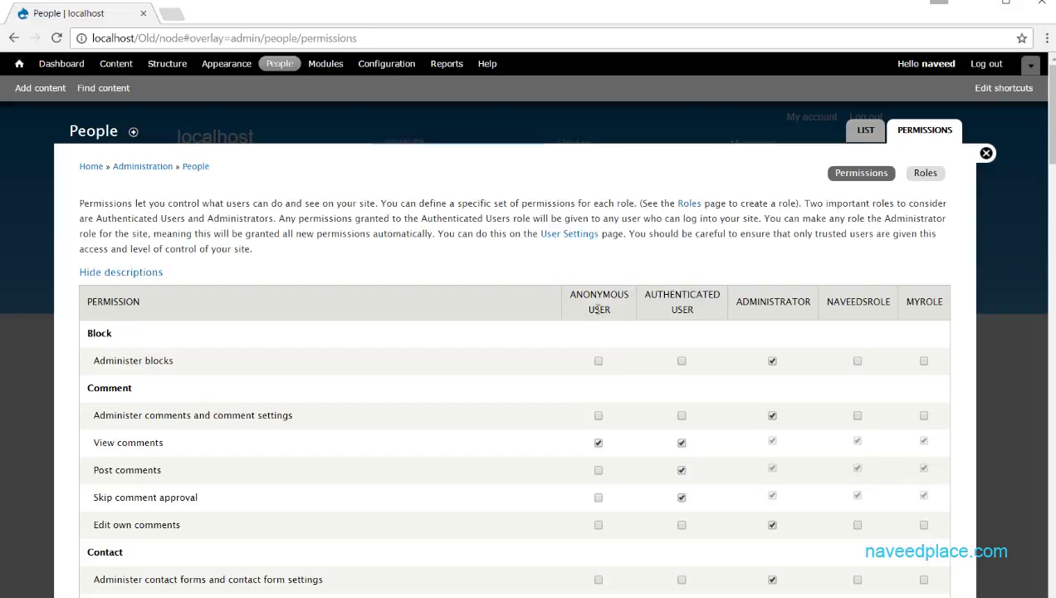
left_click_drag(564, 296, 625, 315)
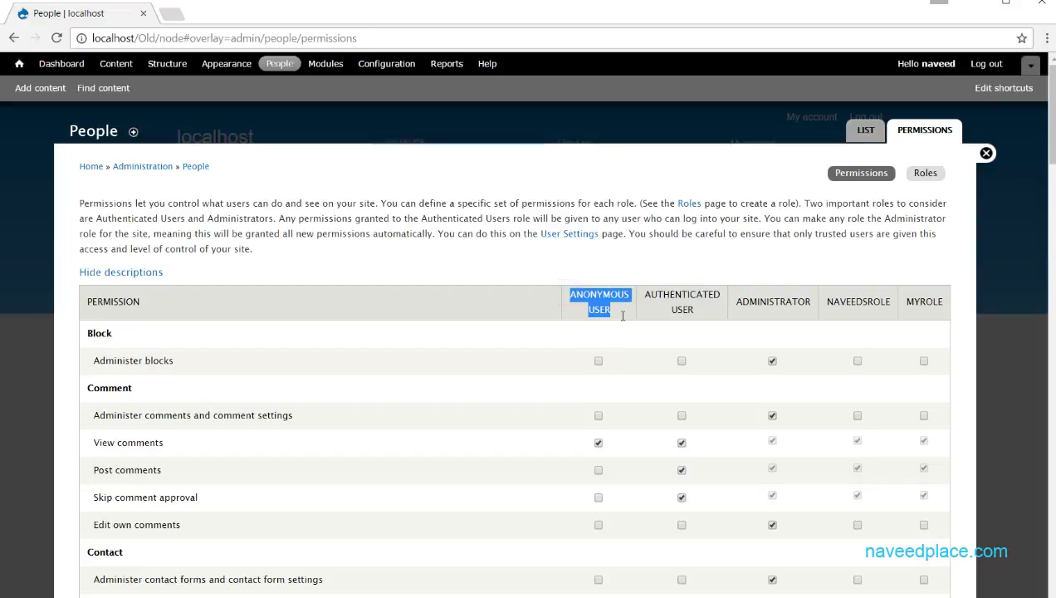
left_click(621, 314)
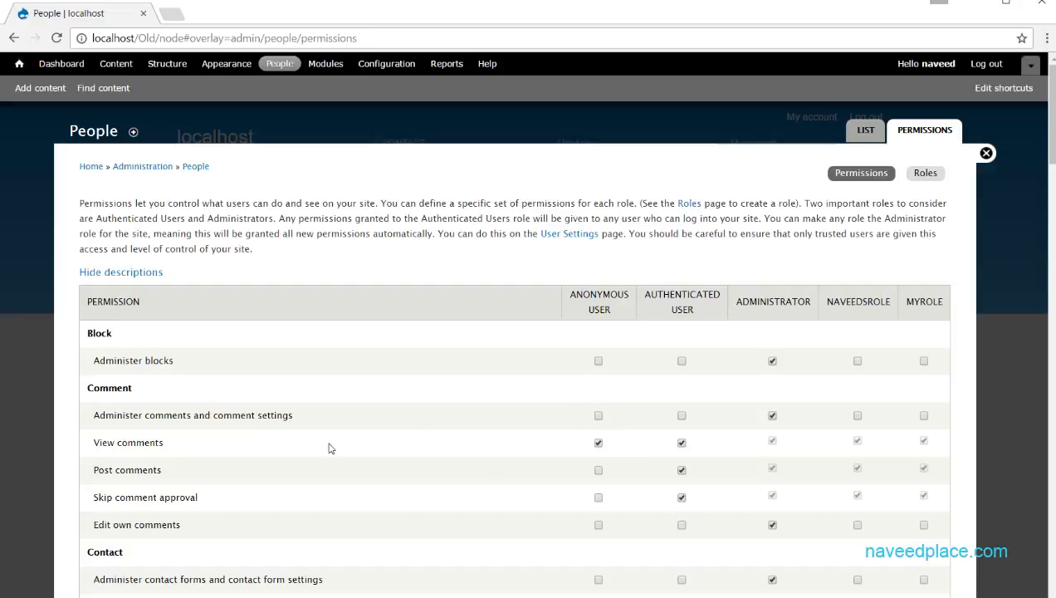
left_click_drag(90, 443, 186, 445)
scroll(628, 470, "down", 10)
scroll(628, 470, "up", 10)
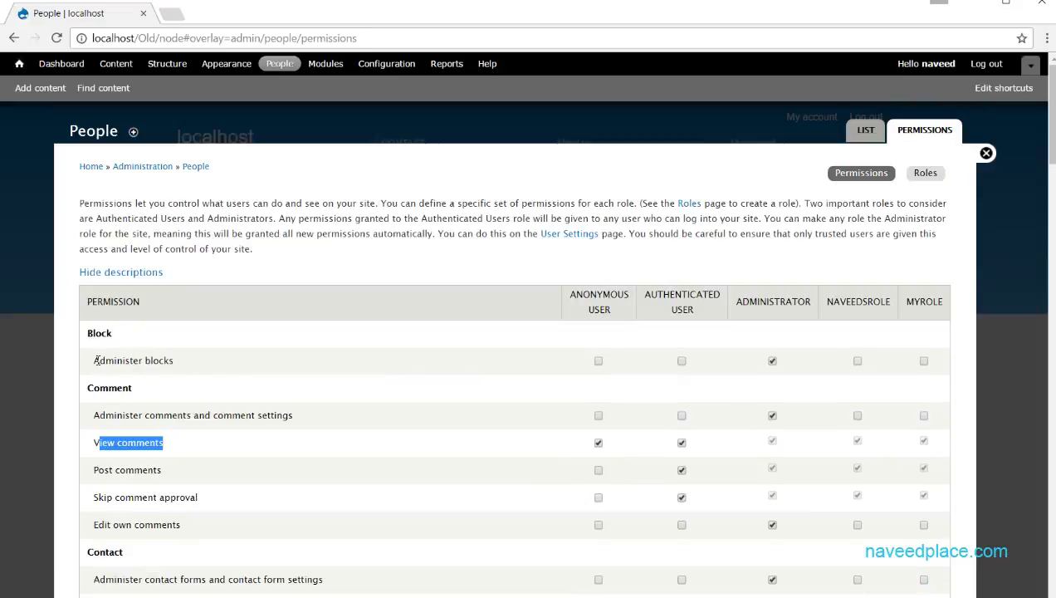
left_click_drag(102, 361, 166, 362)
left_click_drag(88, 501, 184, 508)
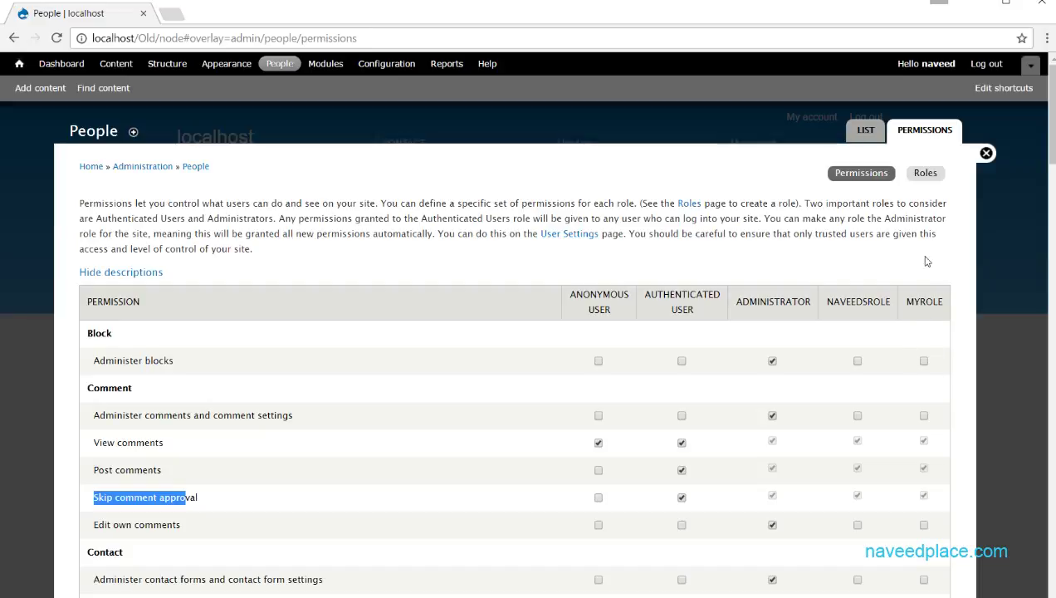
Add a role named newrole to the site's roles and reload the roles page.
left_click(927, 179)
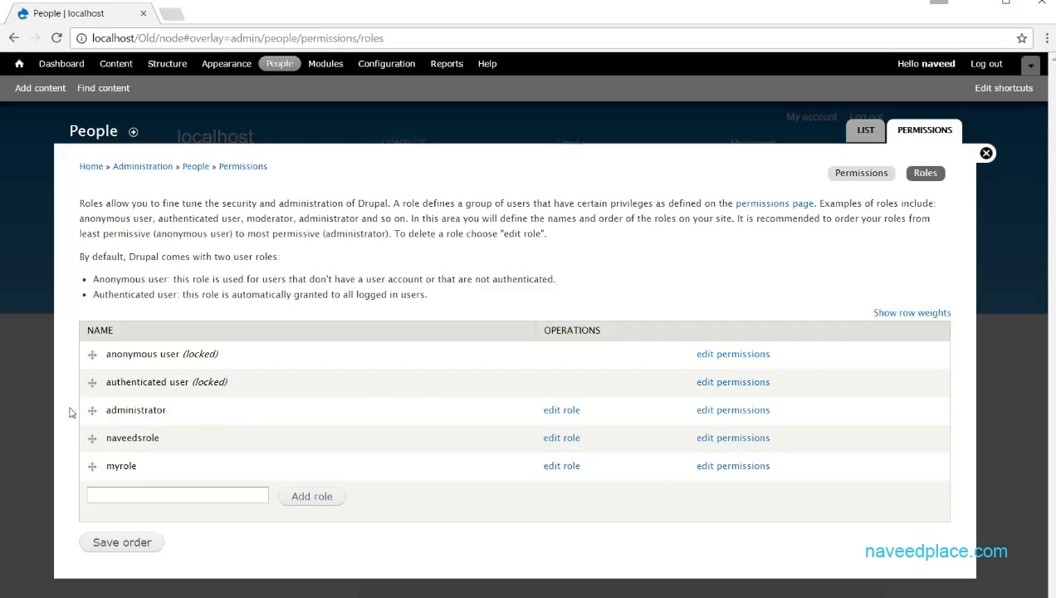
left_click(127, 494)
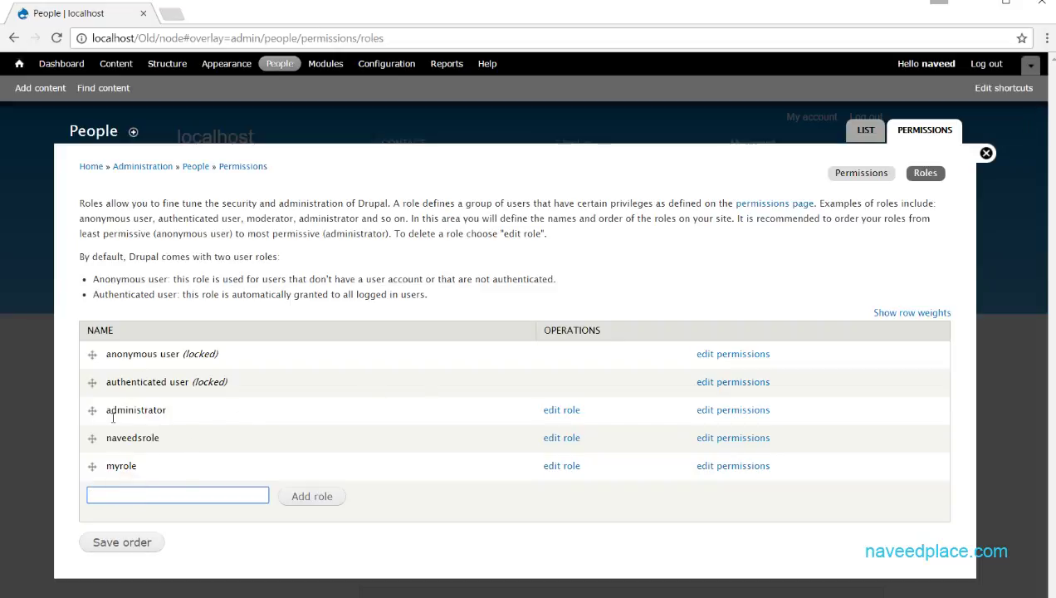
type("nre")
key("BackSpace")
key("BackSpace")
type("ew")
left_click(292, 503)
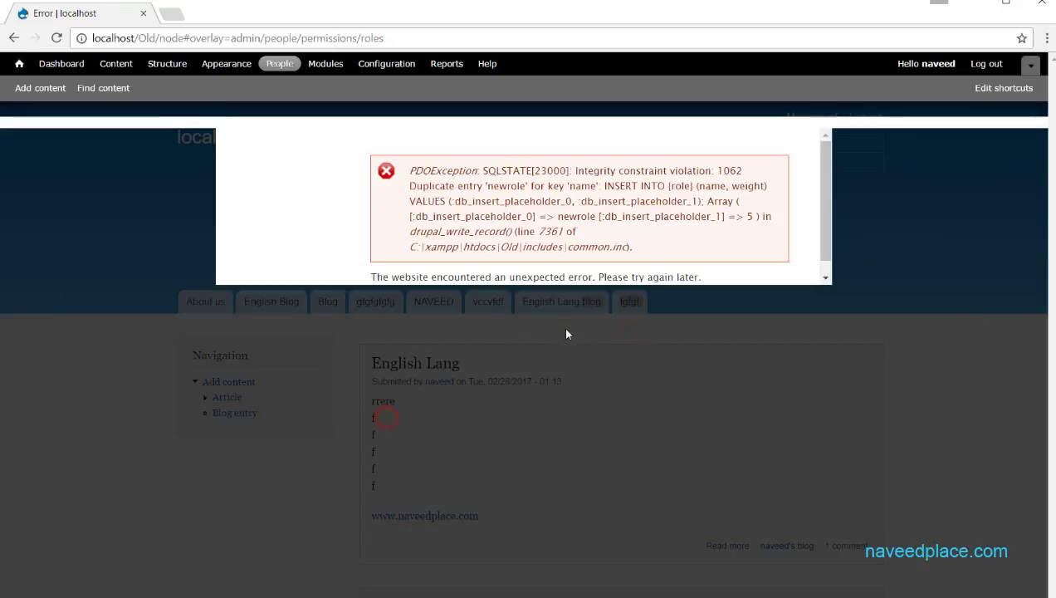
left_click(303, 39)
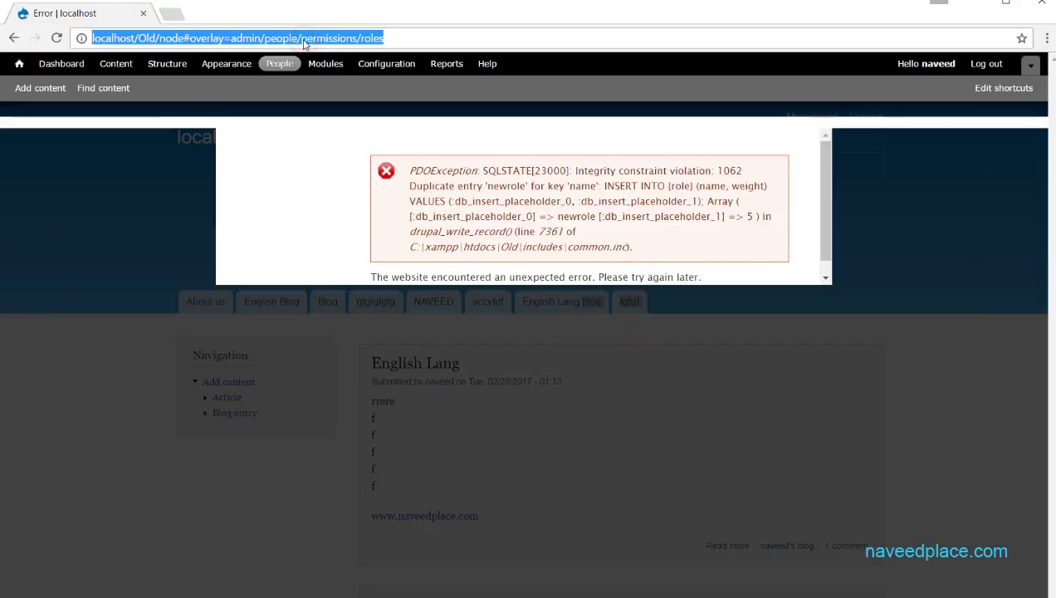
key("Return")
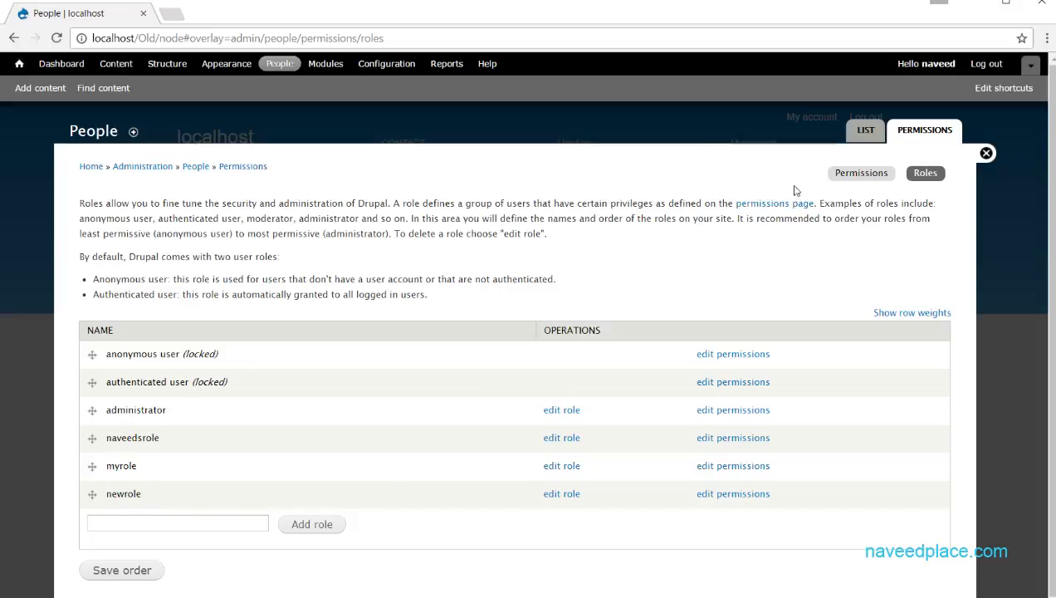
Try granting newrole the Administer users, View user profiles, Change own username and Cancel own user account permissions, and close the permissions table without saving.
left_click(833, 182)
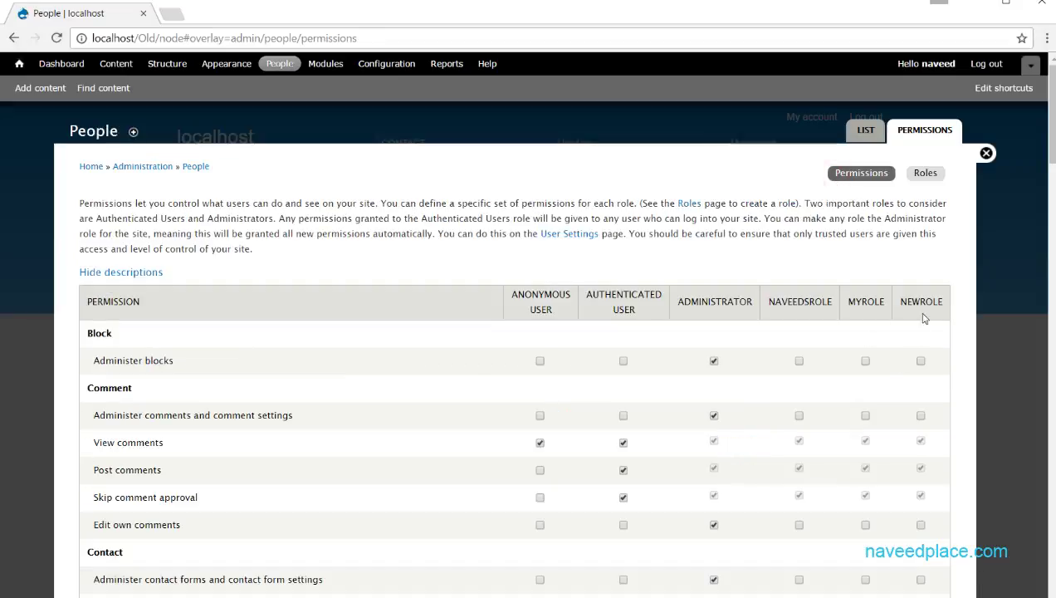
left_click_drag(942, 307, 905, 307)
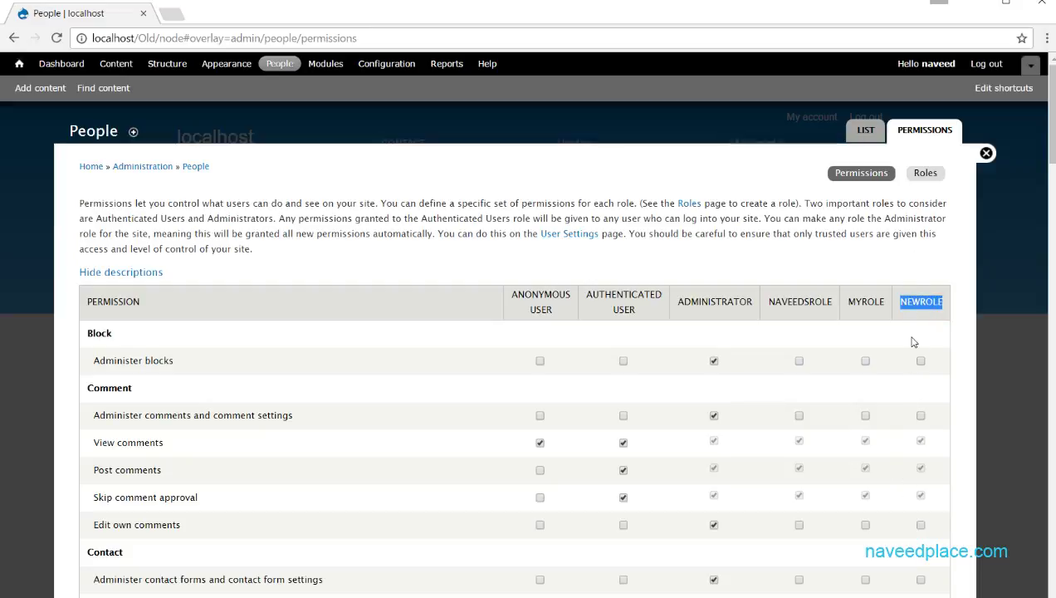
scroll(926, 486, "down", 20)
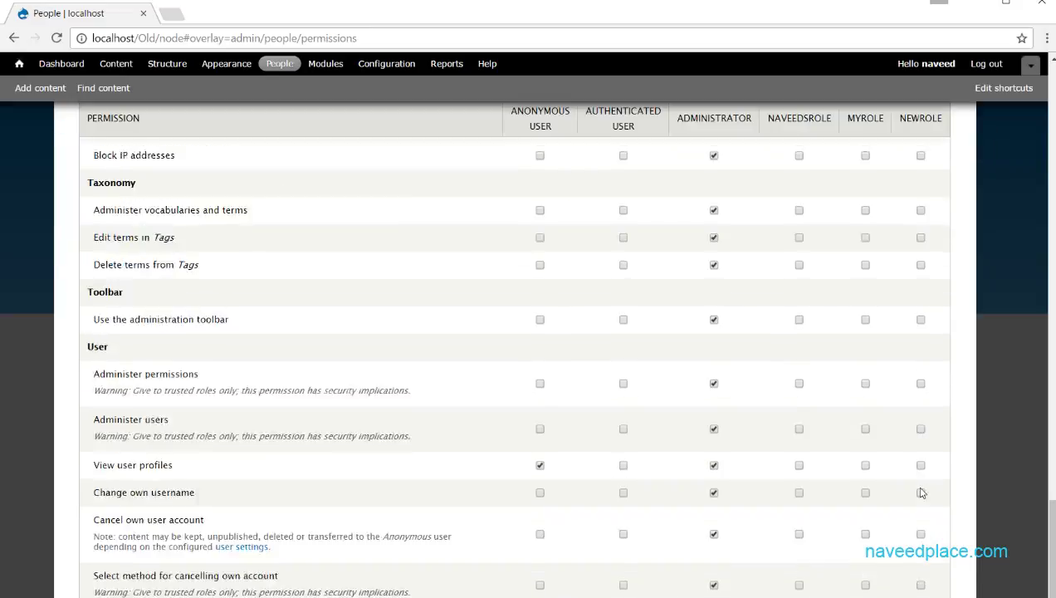
left_click(921, 430)
left_click(921, 465)
left_click(921, 492)
left_click(921, 534)
left_click_drag(98, 465, 189, 466)
left_click(191, 466)
scroll(897, 440, "up", 20)
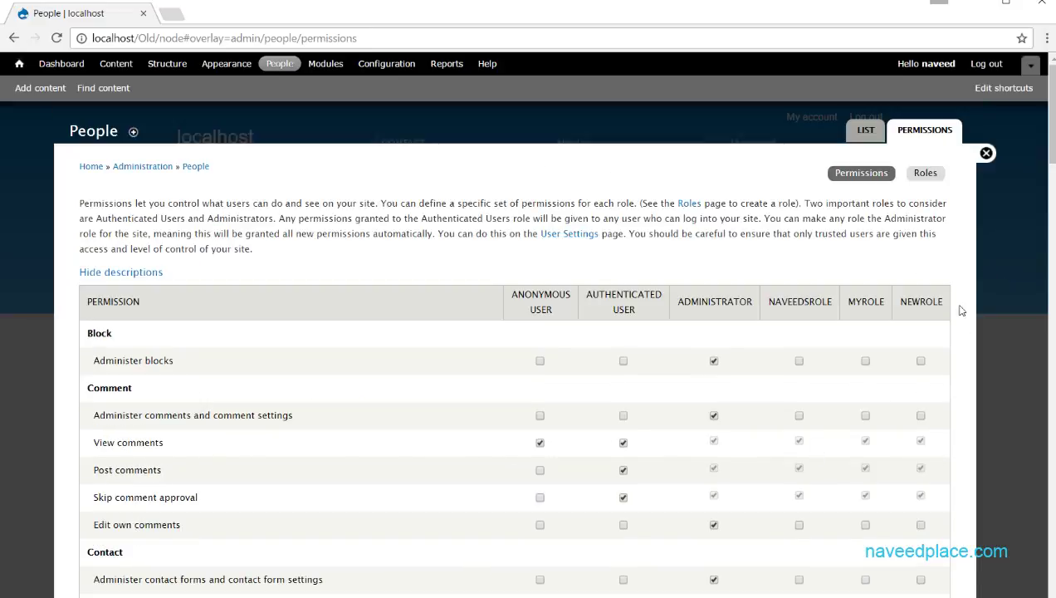
left_click(987, 154)
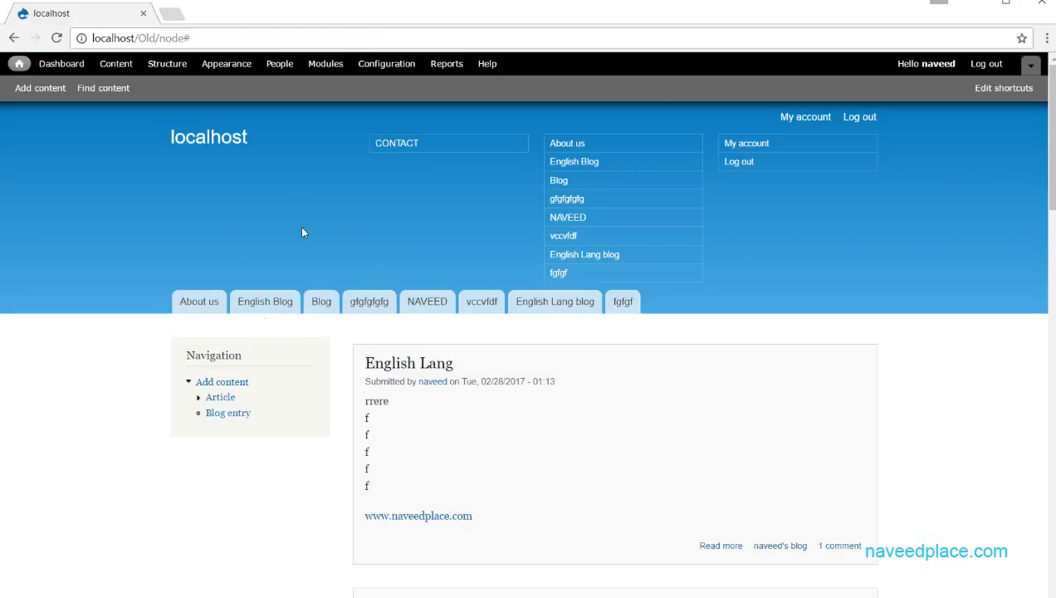
Try assigning newrole to the newest user's account, toggle its administrator role on and off, and close the account form without saving.
left_click(279, 64)
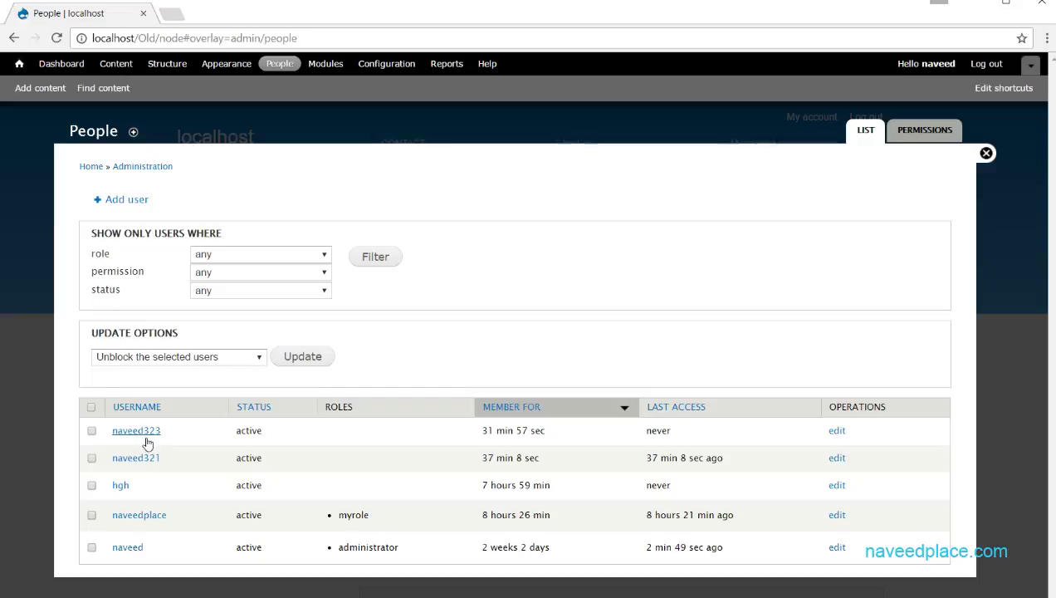
left_click(835, 433)
scroll(401, 388, "down", 10)
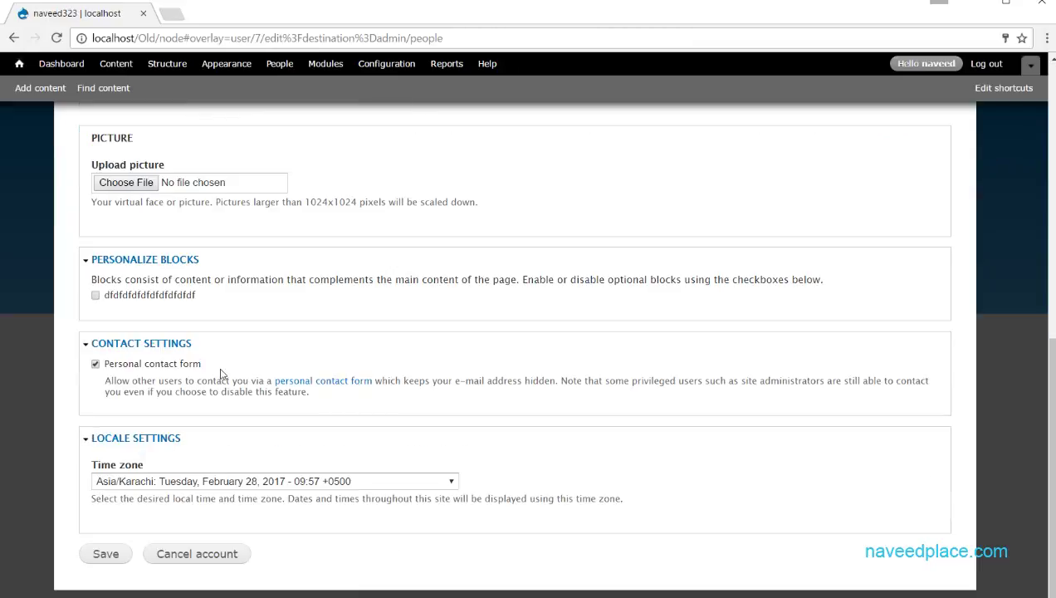
scroll(312, 261, "up", 3)
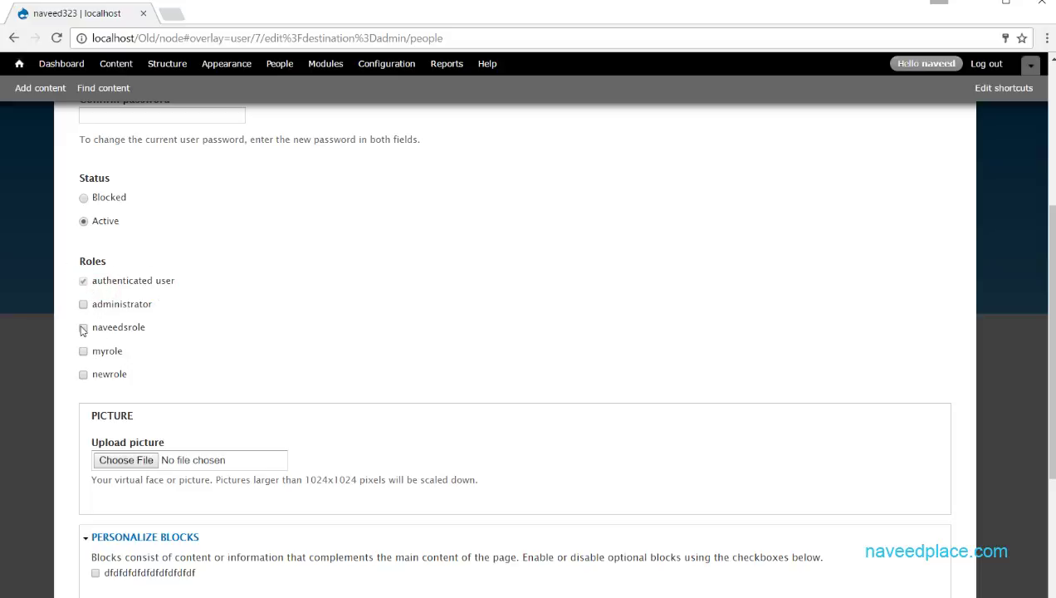
left_click(83, 374)
left_click(83, 304)
left_click(83, 305)
scroll(154, 363, "up", 4)
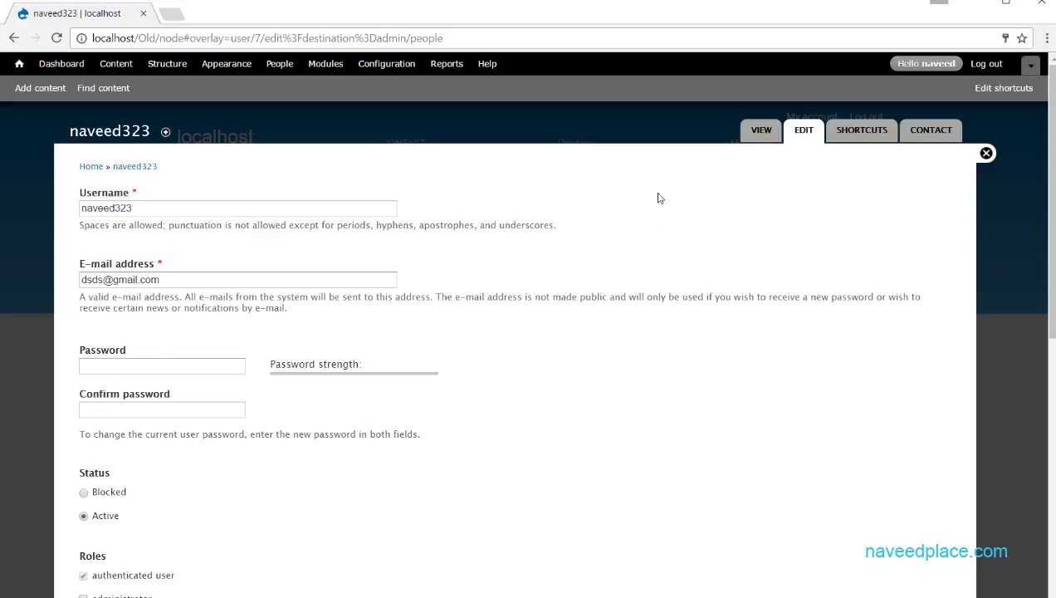
left_click(987, 154)
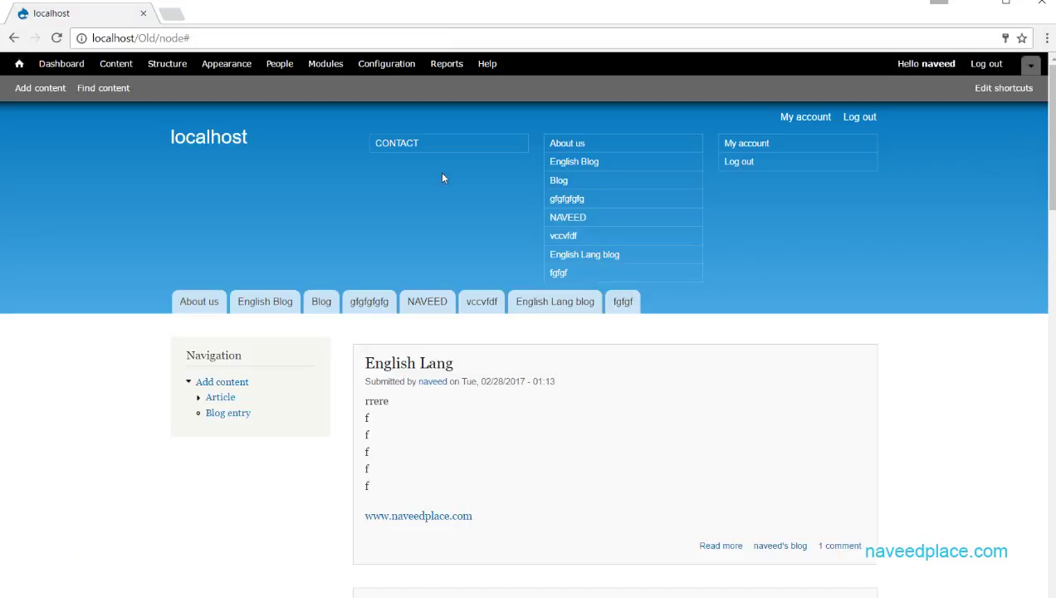
Reopen the newest user's account for editing and review its settings.
left_click(281, 64)
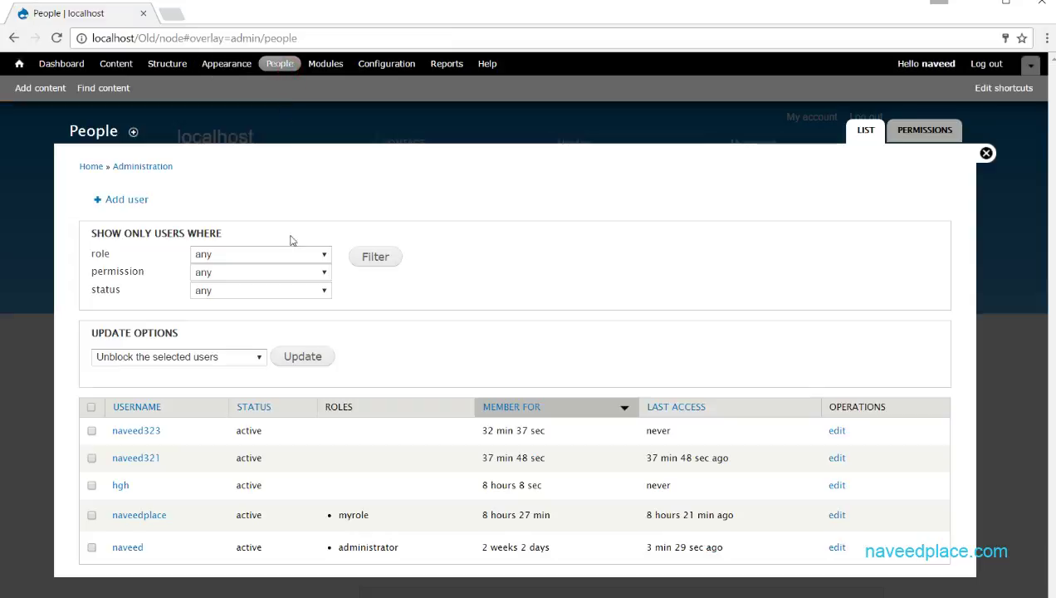
left_click(836, 431)
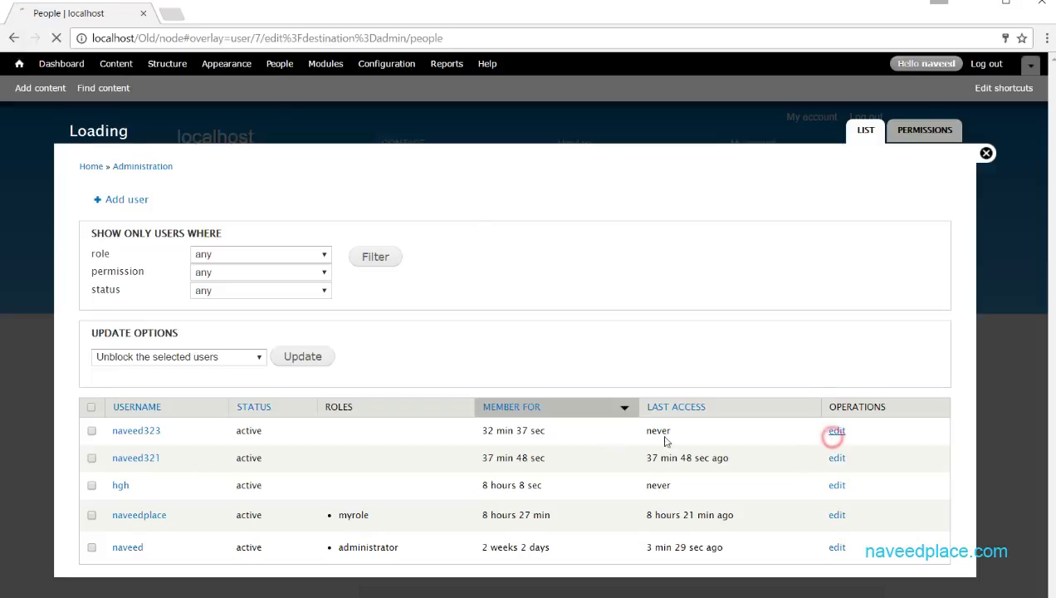
scroll(422, 427, "down", 7)
scroll(913, 316, "up", 7)
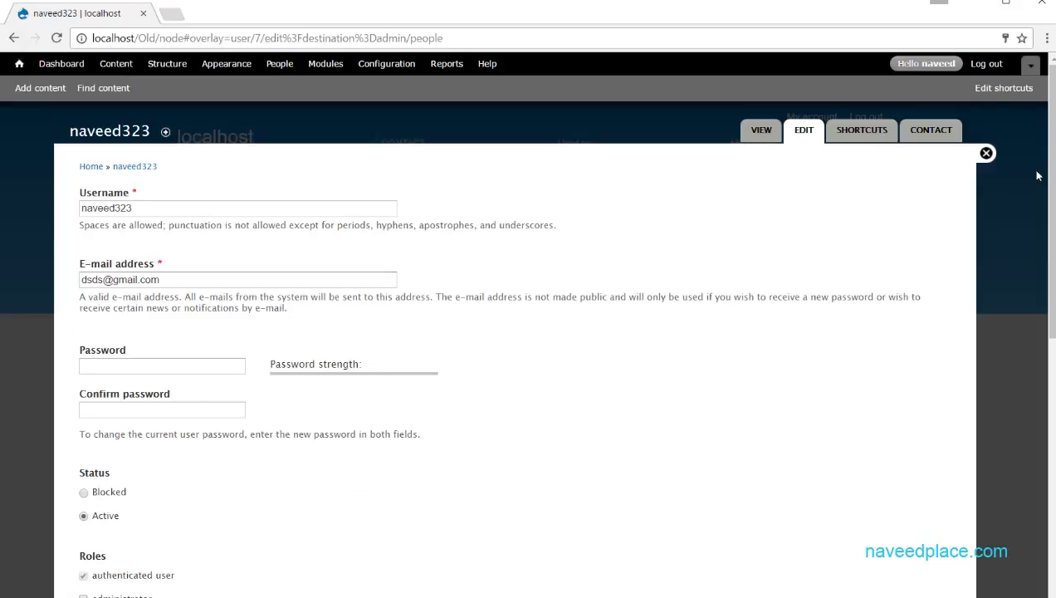
Review the roles available on the newest user's account form and close it without saving.
left_click_drag(1046, 171, 1046, 348)
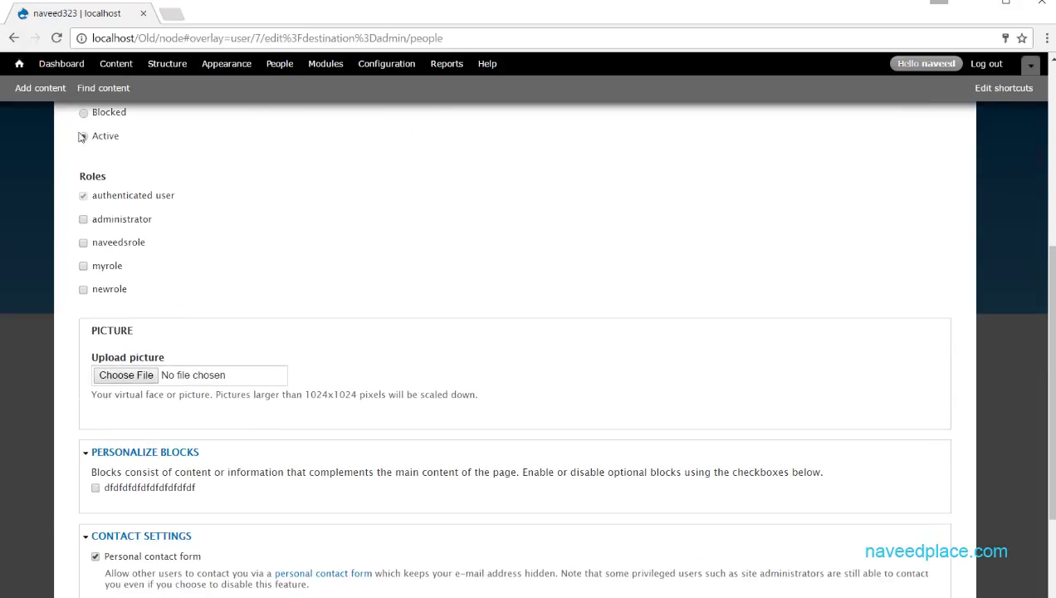
left_click_drag(75, 176, 138, 176)
scroll(255, 348, "up", 5)
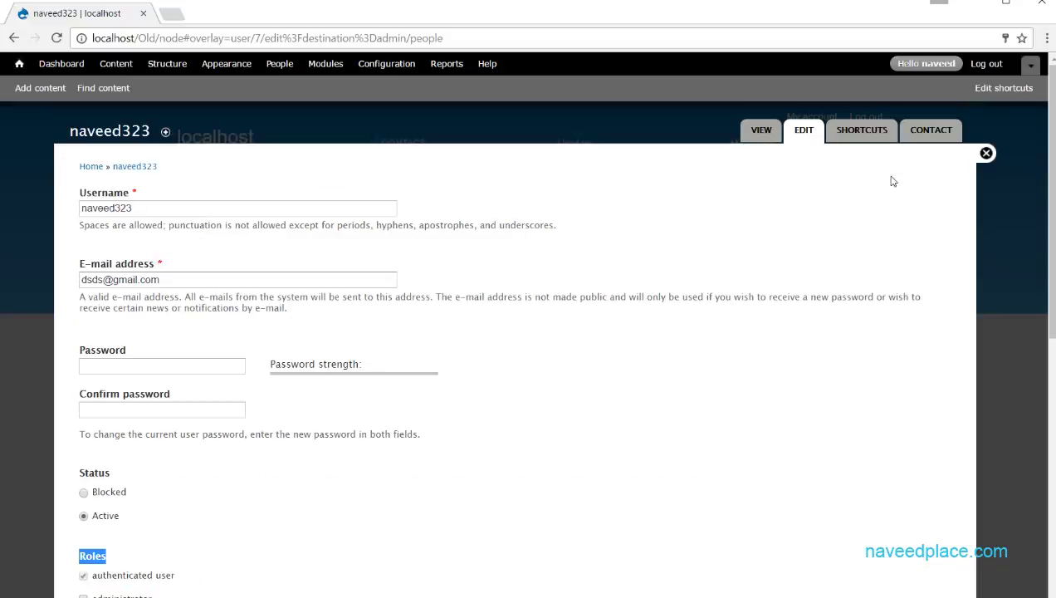
left_click(986, 154)
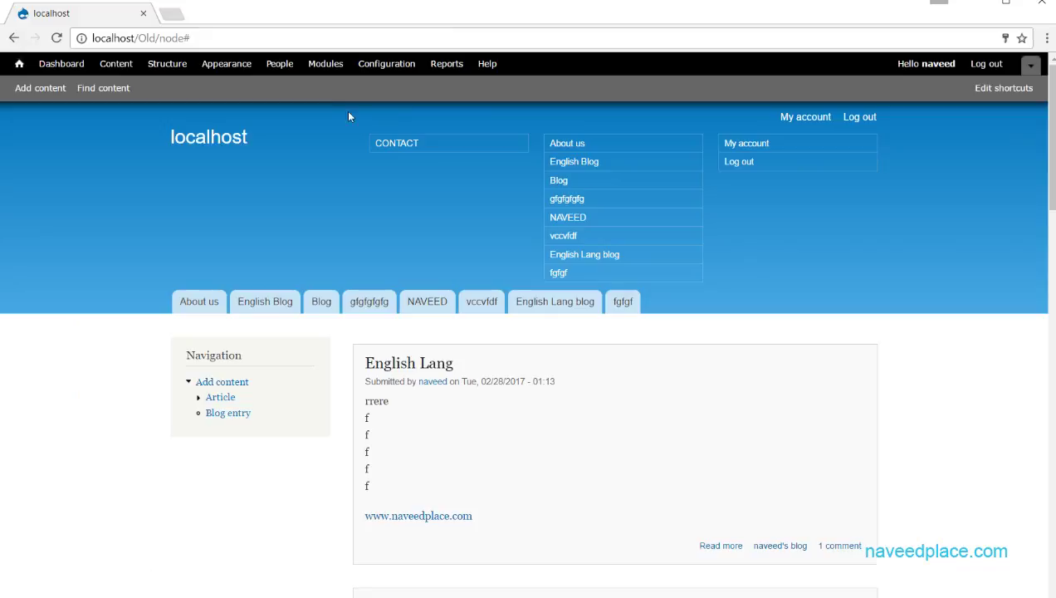
Open the site's user account settings and look at the Anonymous users section.
left_click(309, 66)
left_click(387, 64)
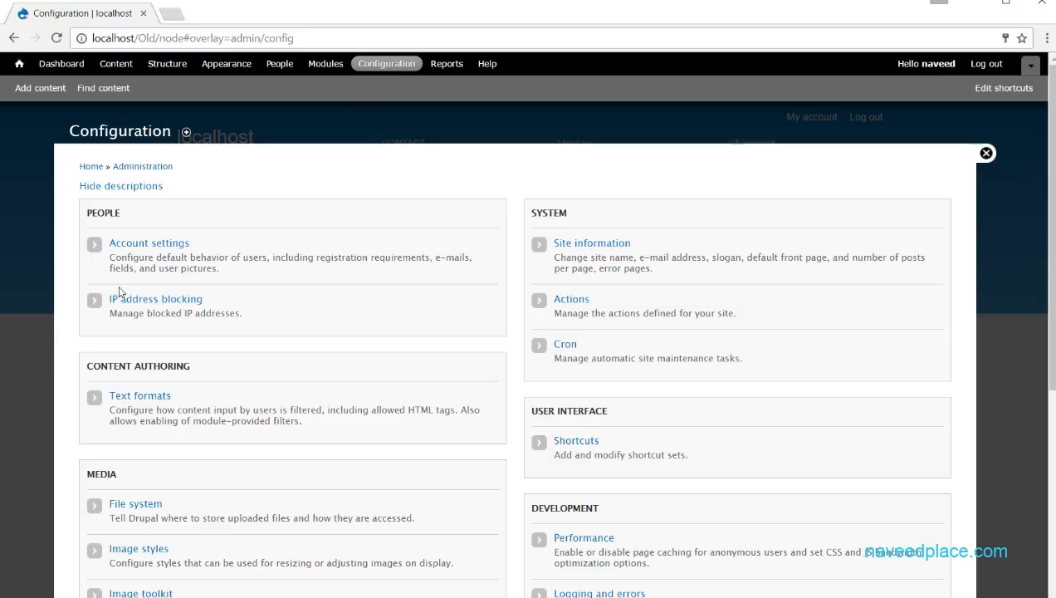
left_click(148, 245)
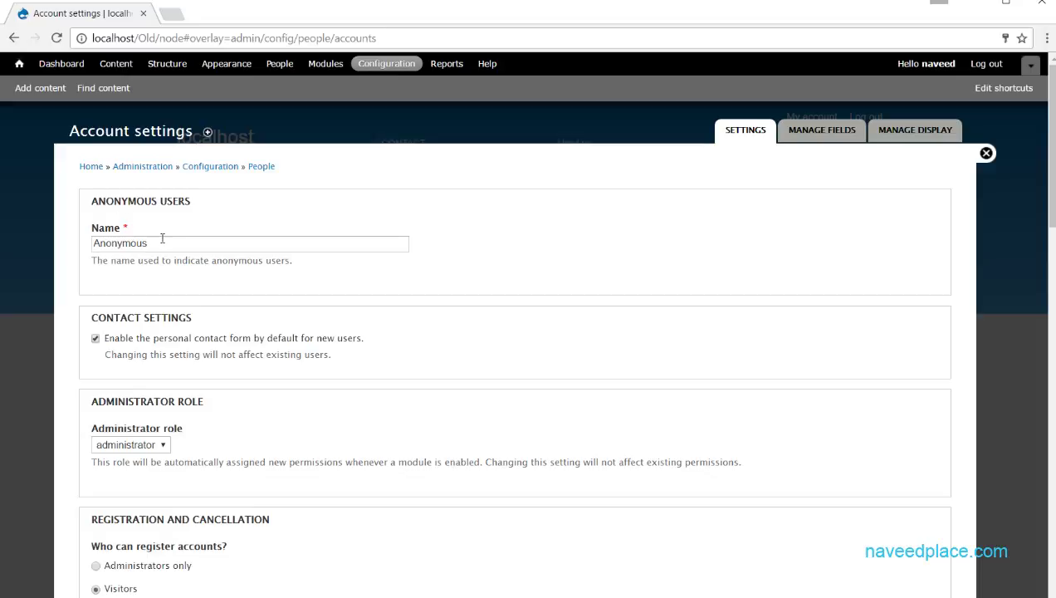
double_click(163, 240)
left_click_drag(215, 204, 90, 200)
left_click(195, 239)
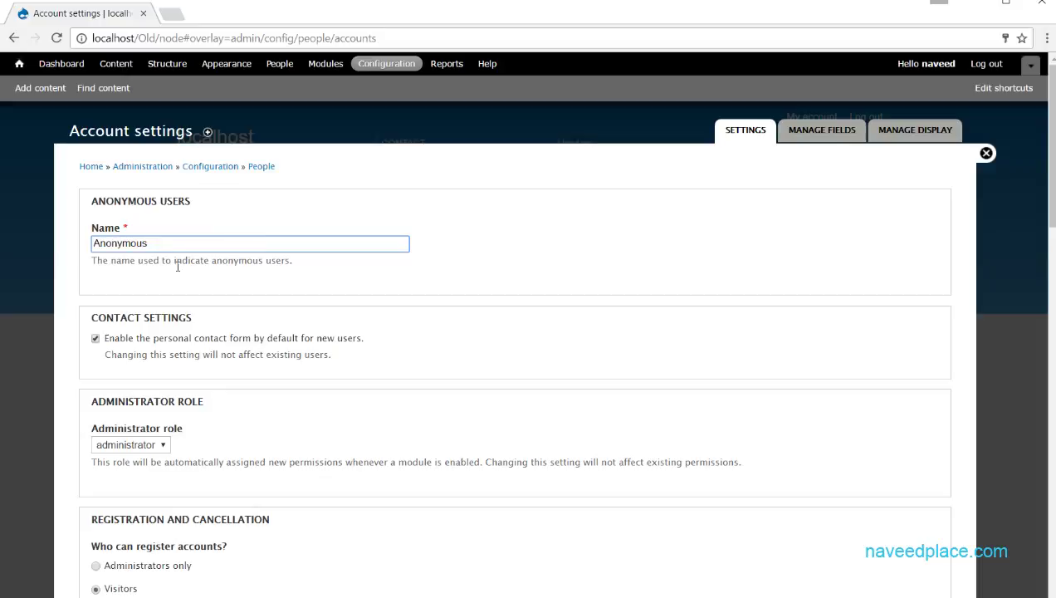
Examine the name used to indicate anonymous users and close the account settings without changing it.
left_click_drag(195, 245, 71, 243)
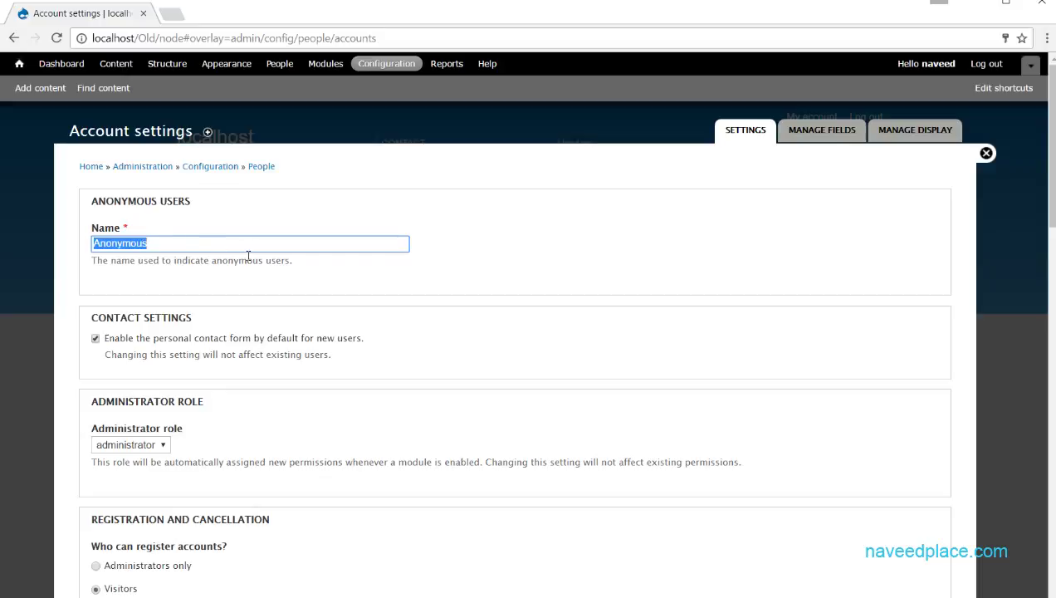
double_click(191, 244)
left_click(171, 242)
double_click(221, 245)
left_click(202, 240)
double_click(206, 239)
left_click(203, 241)
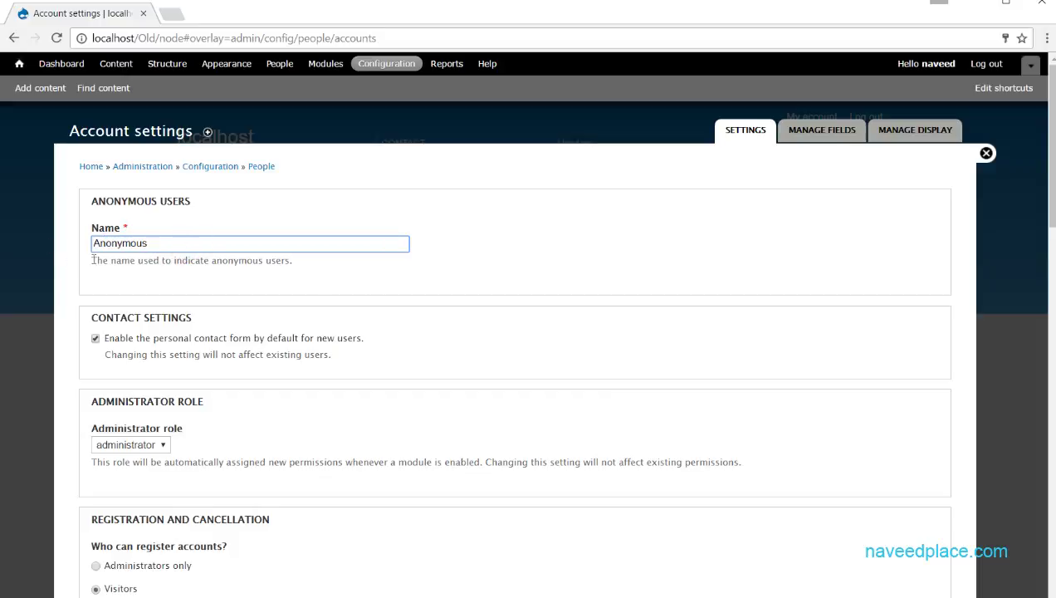
double_click(206, 241)
key("shift+Right")
key("shift+Right")
key("shift+Right")
left_click(158, 244)
left_click(986, 154)
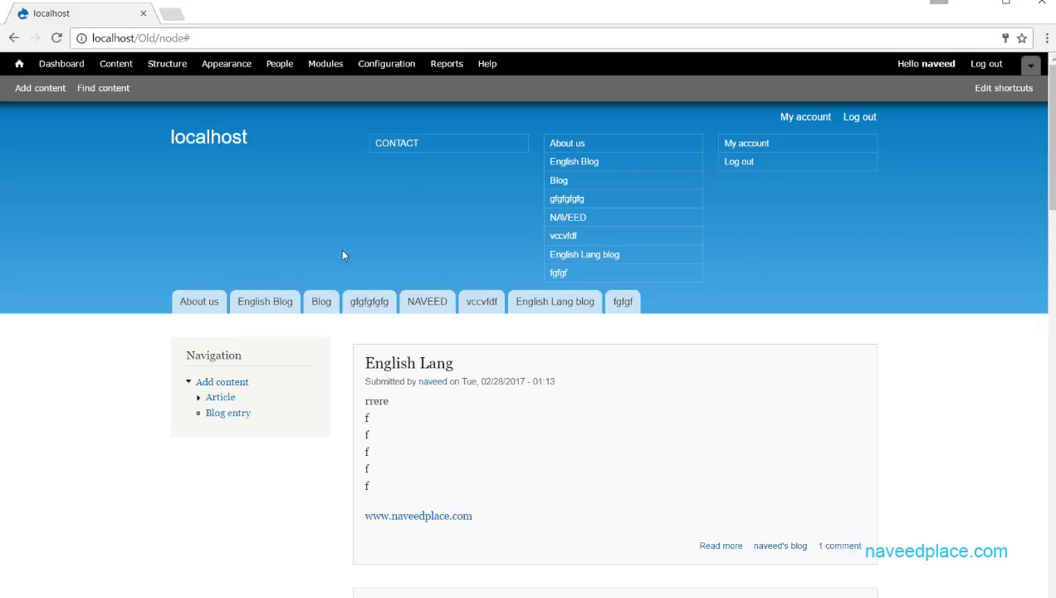
Look over the front page and the list of site users, and close the list.
scroll(467, 443, "down", 10)
scroll(460, 420, "up", 10)
left_click(280, 64)
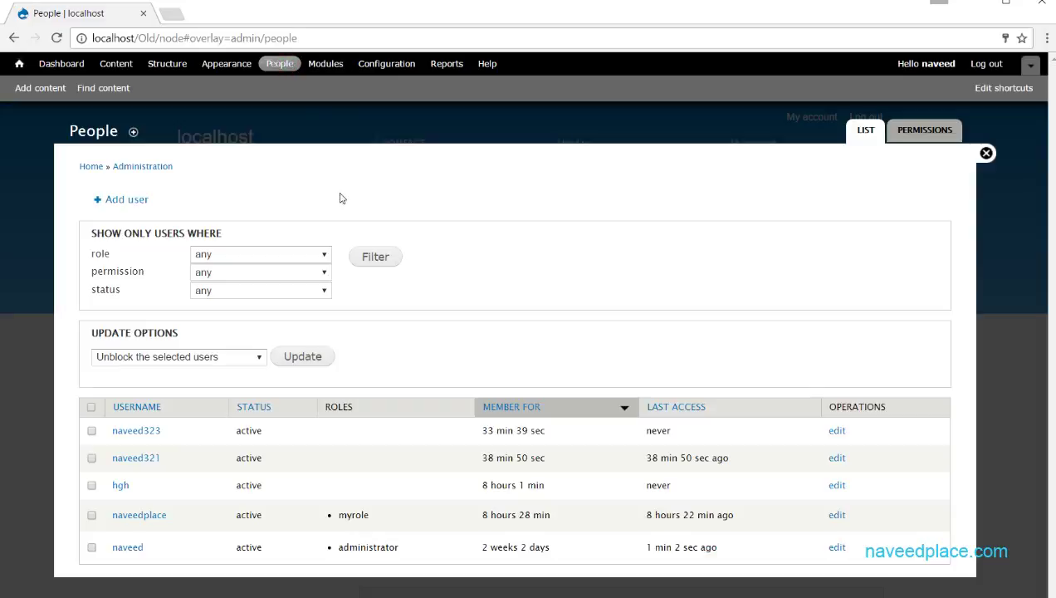
left_click(986, 154)
Reopen the account settings and review the Administrator role setting.
left_click(386, 64)
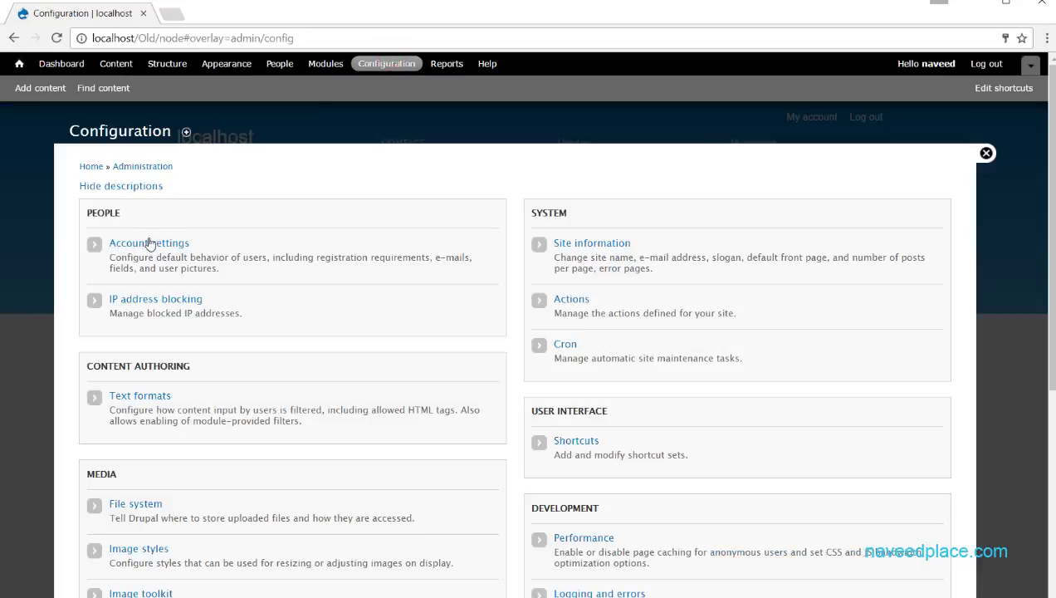
left_click(150, 243)
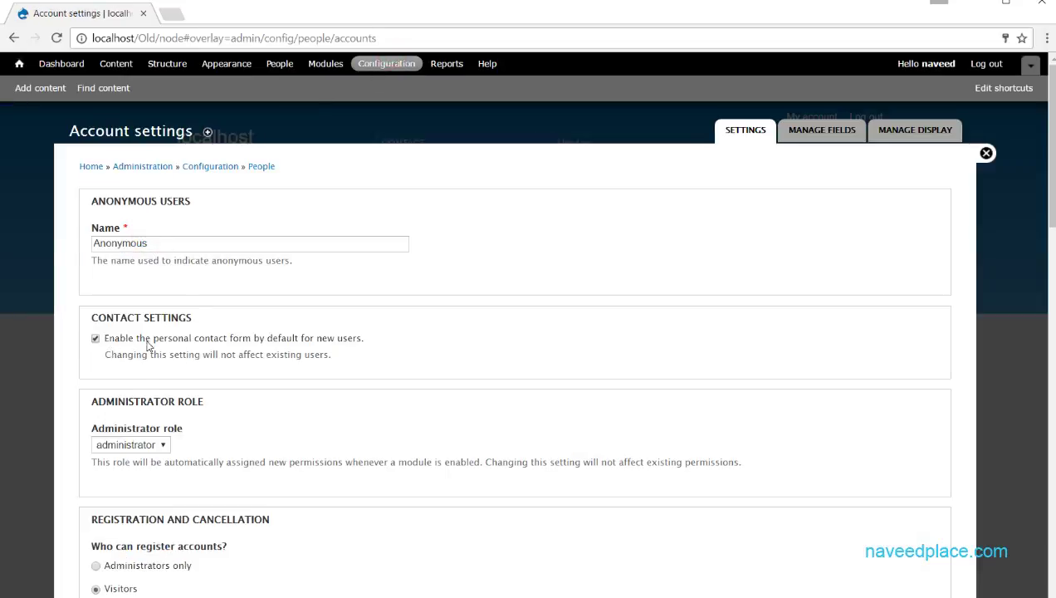
left_click_drag(1045, 166, 1045, 225)
left_click(159, 227)
left_click(253, 241)
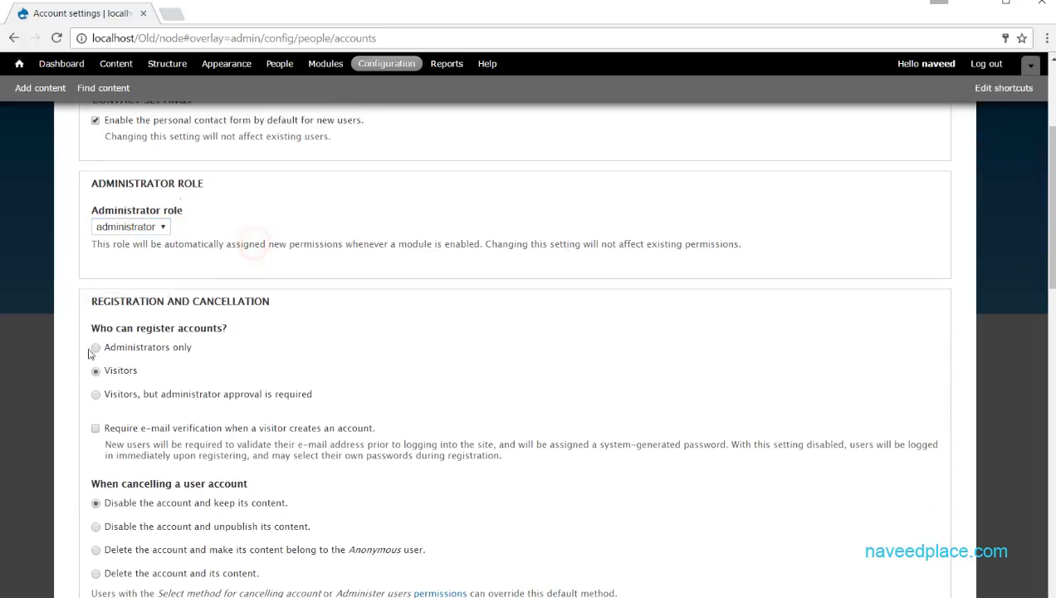
Examine the Registration and cancellation section and its question about who can register accounts.
left_click_drag(98, 301, 275, 306)
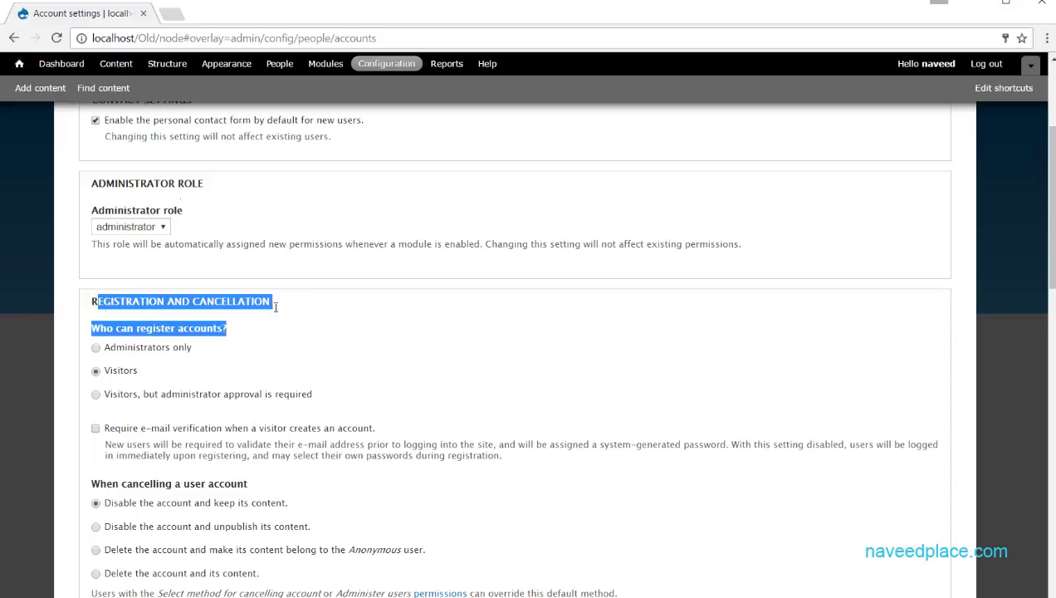
left_click(254, 338)
left_click_drag(125, 302, 295, 307)
left_click(228, 342)
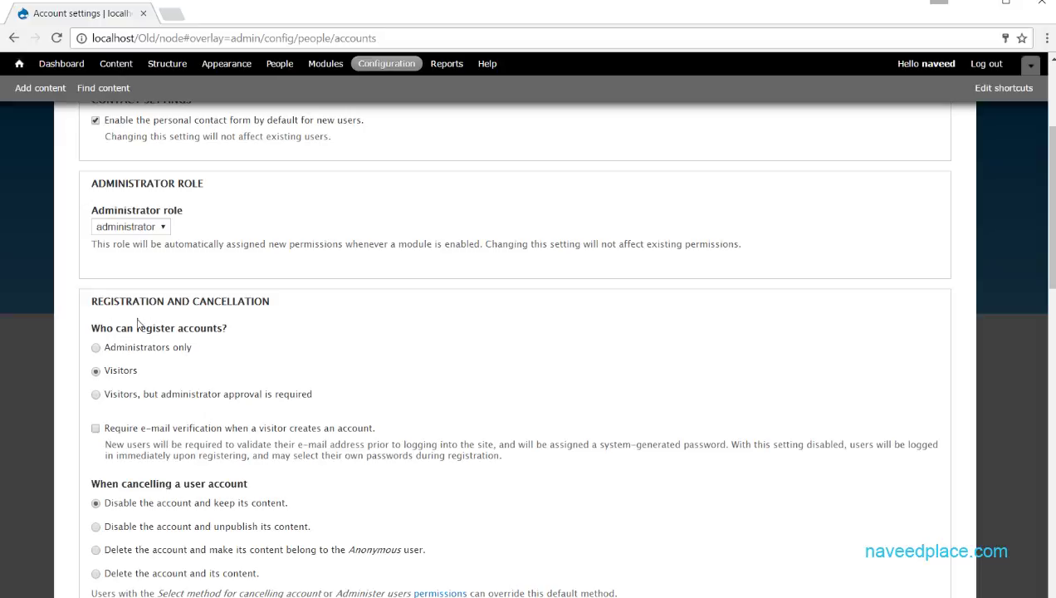
Try restricting account registration to Administrators only, and switch it back to Visitors.
left_click(96, 348)
left_click_drag(212, 349, 104, 347)
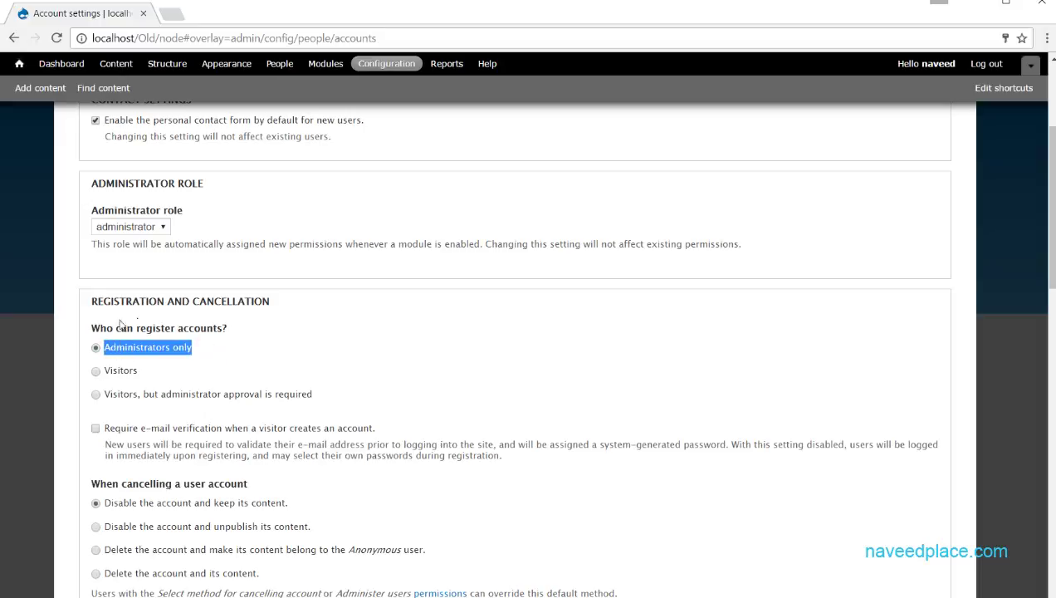
left_click(96, 372)
double_click(162, 371)
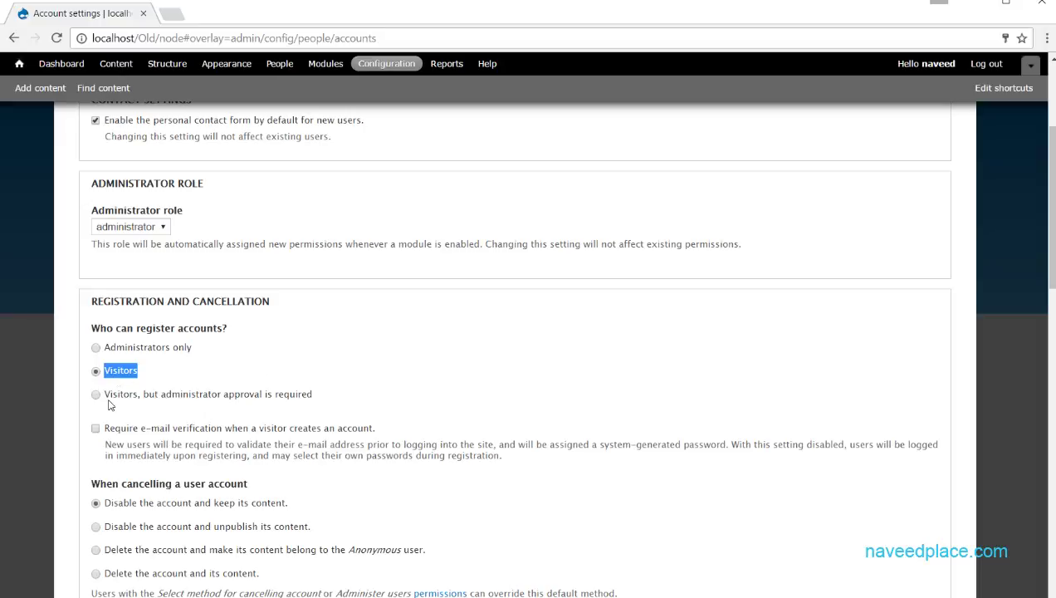
left_click(133, 366)
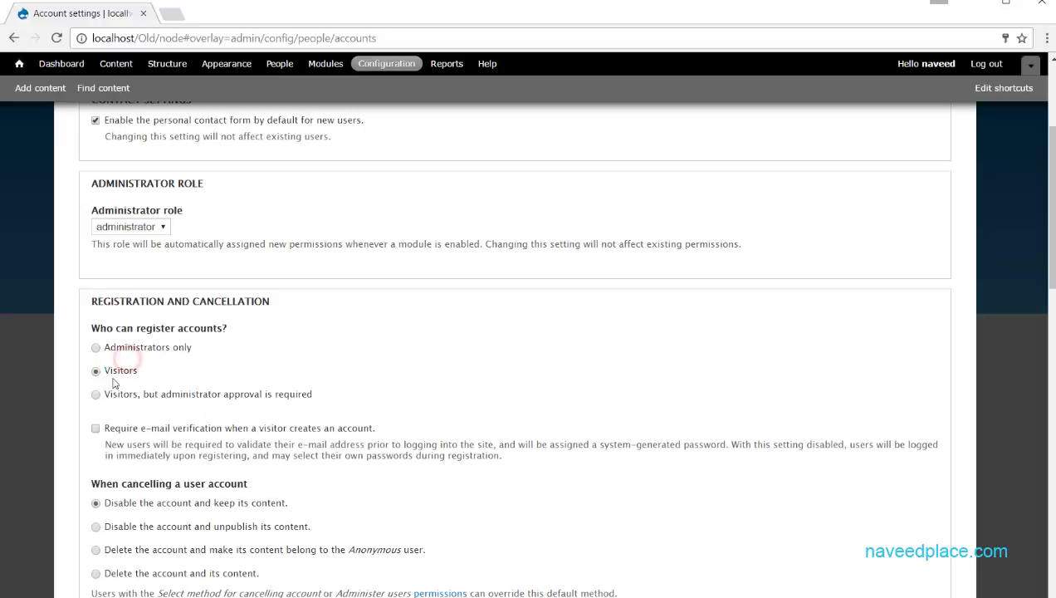
Set who can register accounts to "Visitors, but administrator approval is required".
left_click(96, 395)
left_click_drag(96, 397, 315, 400)
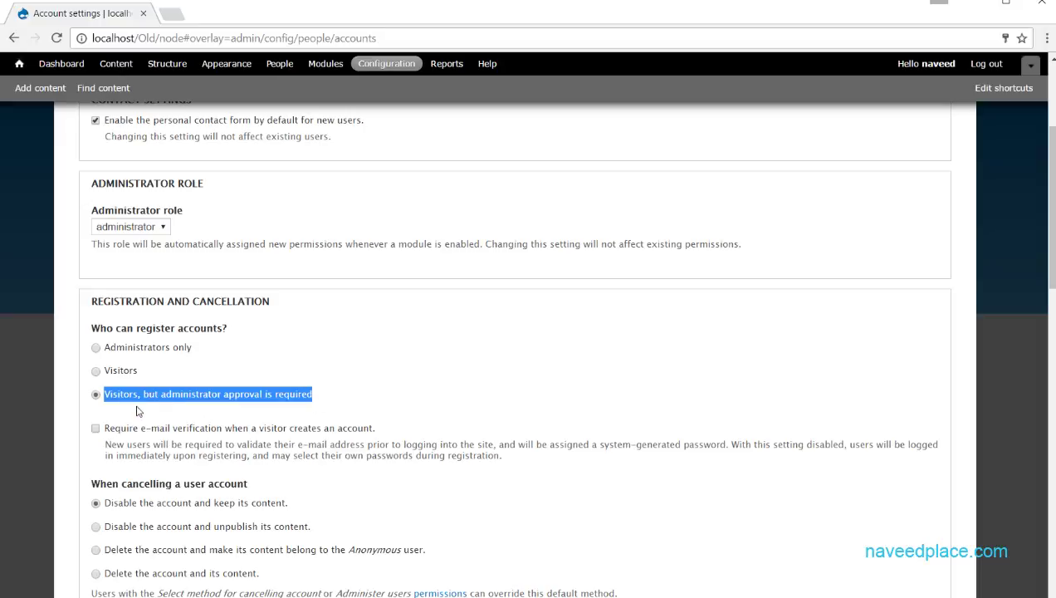
left_click_drag(138, 396, 246, 401)
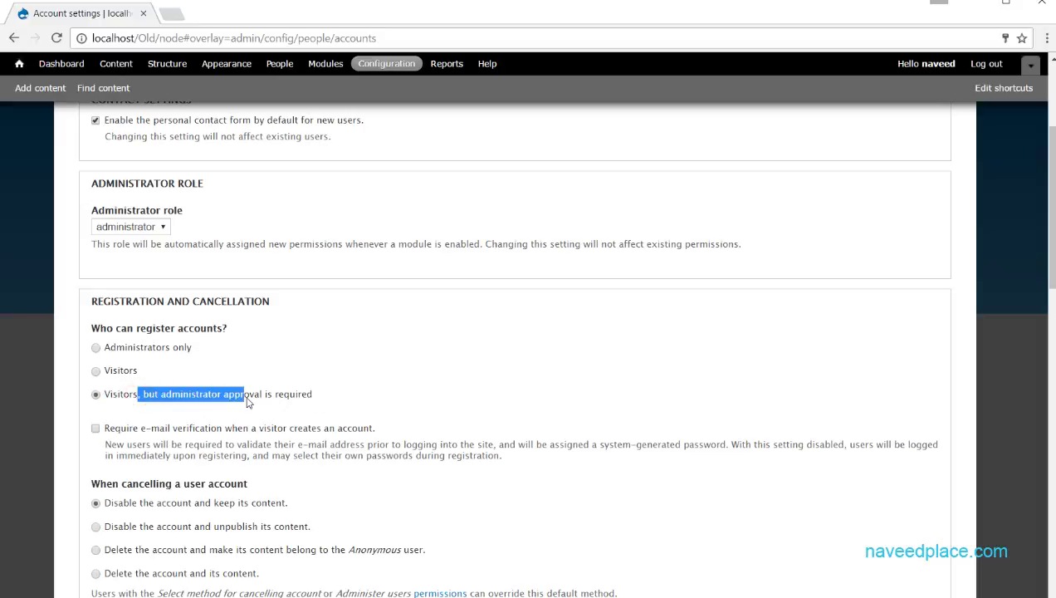
left_click_drag(323, 400, 103, 397)
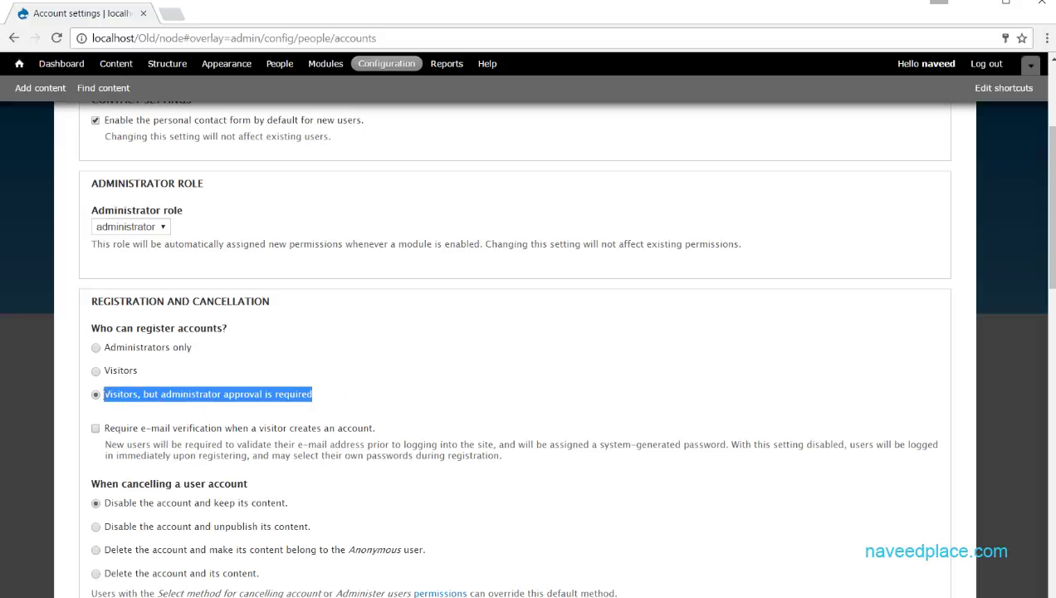
left_click(301, 405)
left_click_drag(312, 401, 103, 397)
left_click(417, 355)
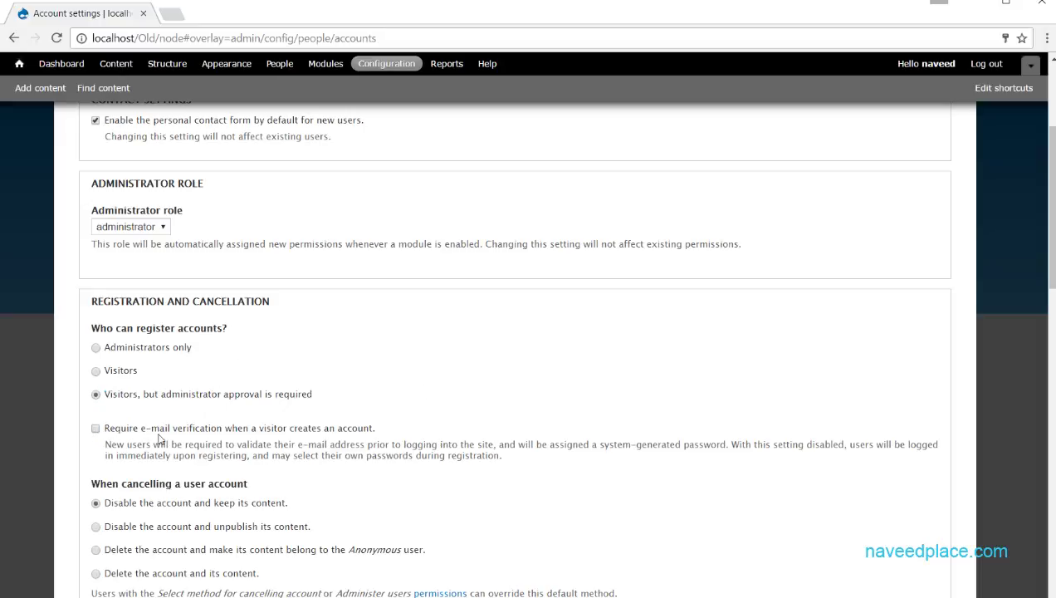
Require e-mail verification when a visitor creates an account and save the account settings.
left_click(95, 428)
scroll(100, 425, "down", 15)
left_click(115, 554)
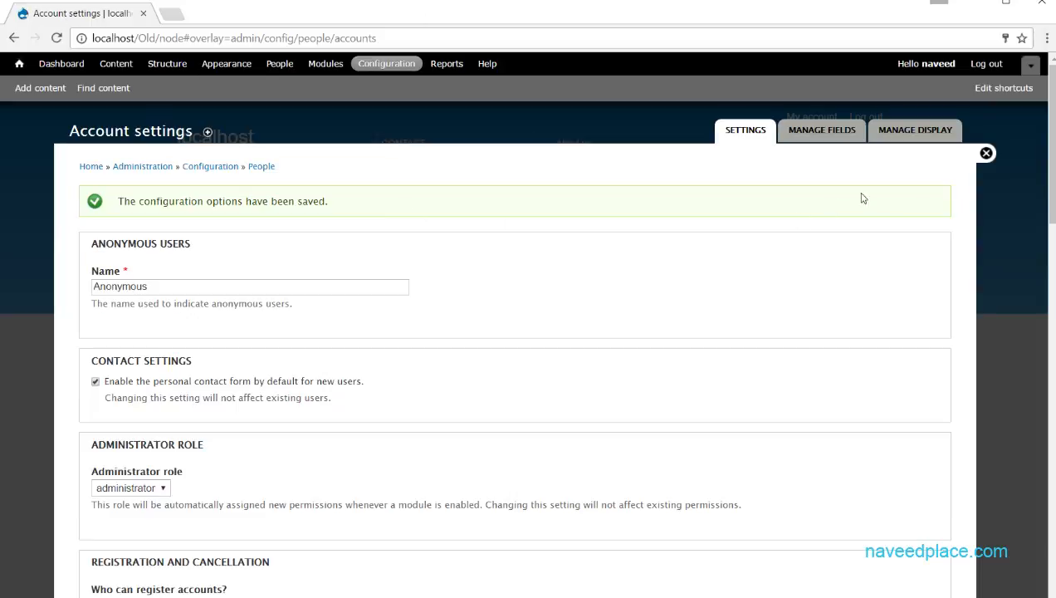
Close the settings, log out, examine the new account registration form and return to the front page.
left_click(987, 153)
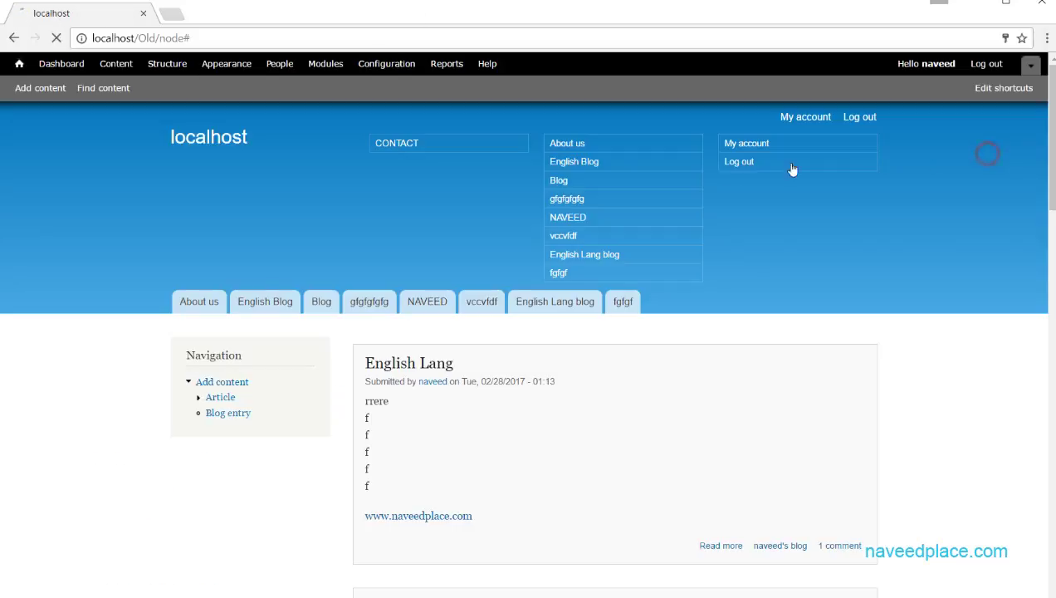
left_click(860, 117)
left_click(233, 367)
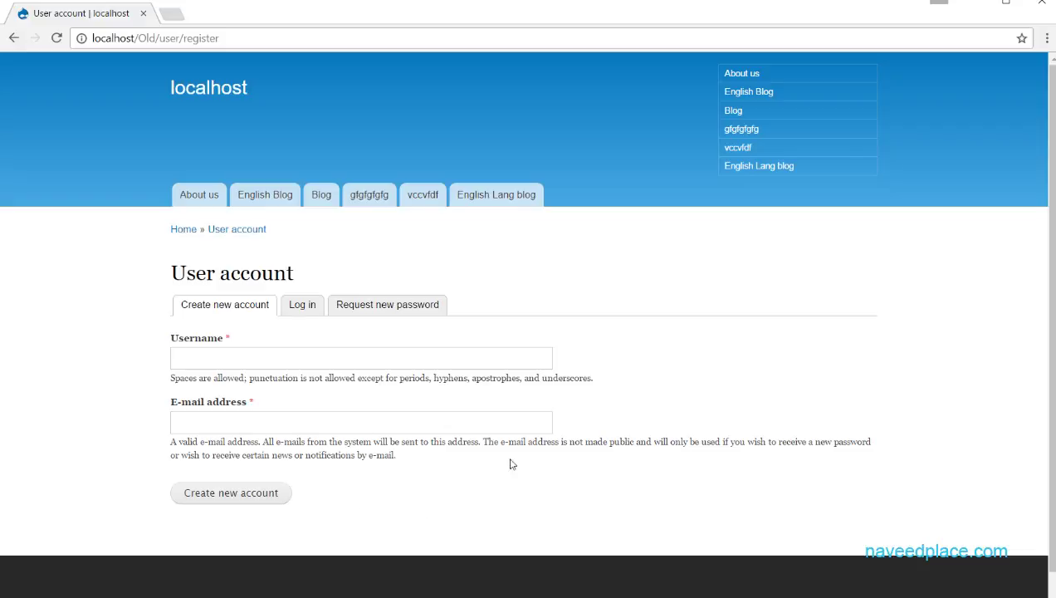
left_click(302, 357)
left_click(243, 424)
left_click(13, 37)
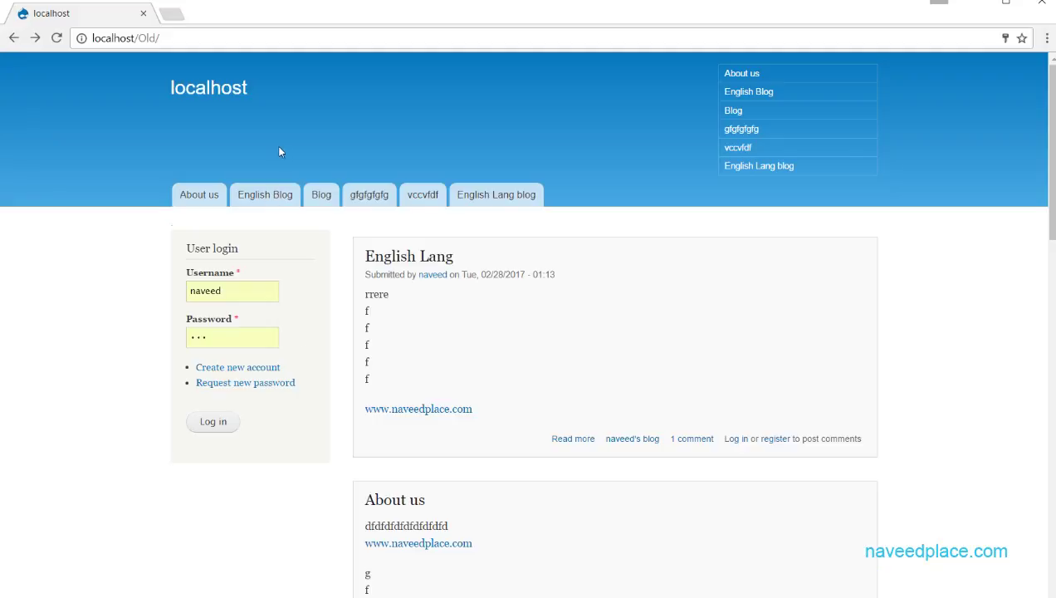
Log back in with the prefilled administrator credentials, review the list of site users and close it.
left_click(212, 422)
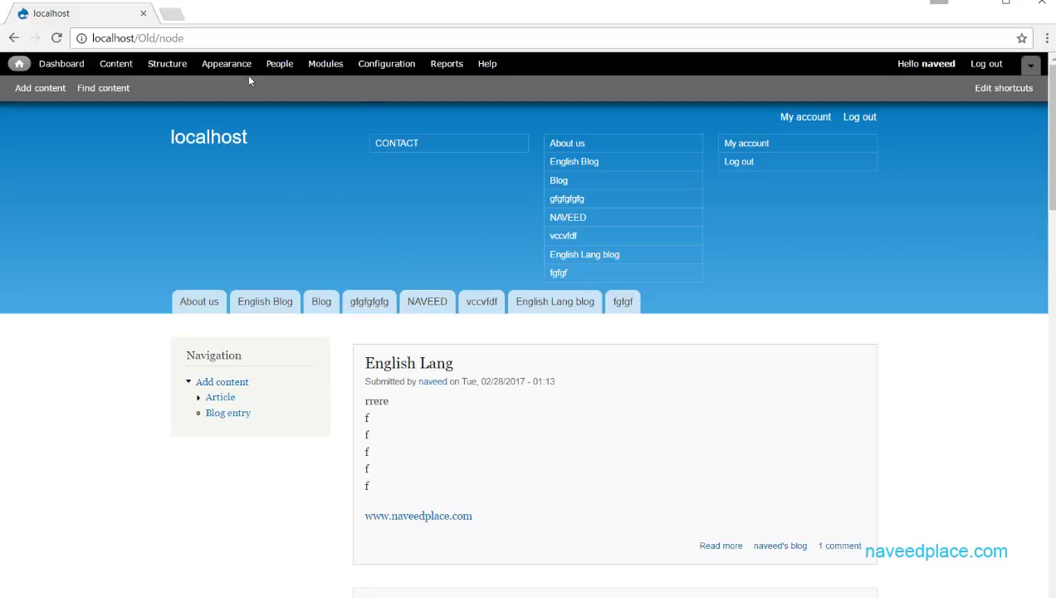
left_click(284, 72)
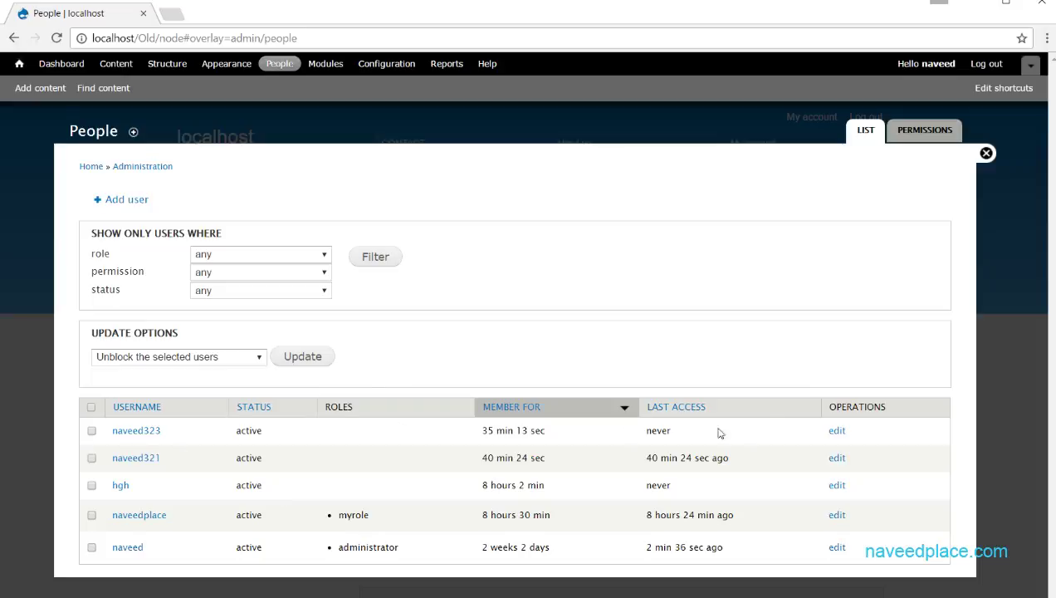
left_click(987, 153)
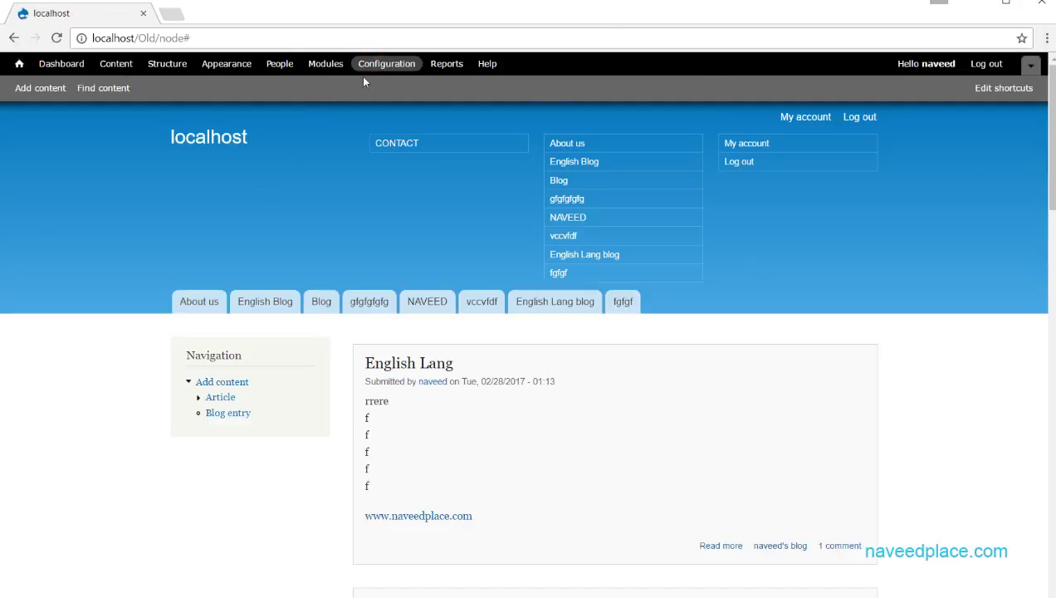
Reopen the account settings and examine the options for cancelling a user account.
left_click(384, 64)
left_click(133, 242)
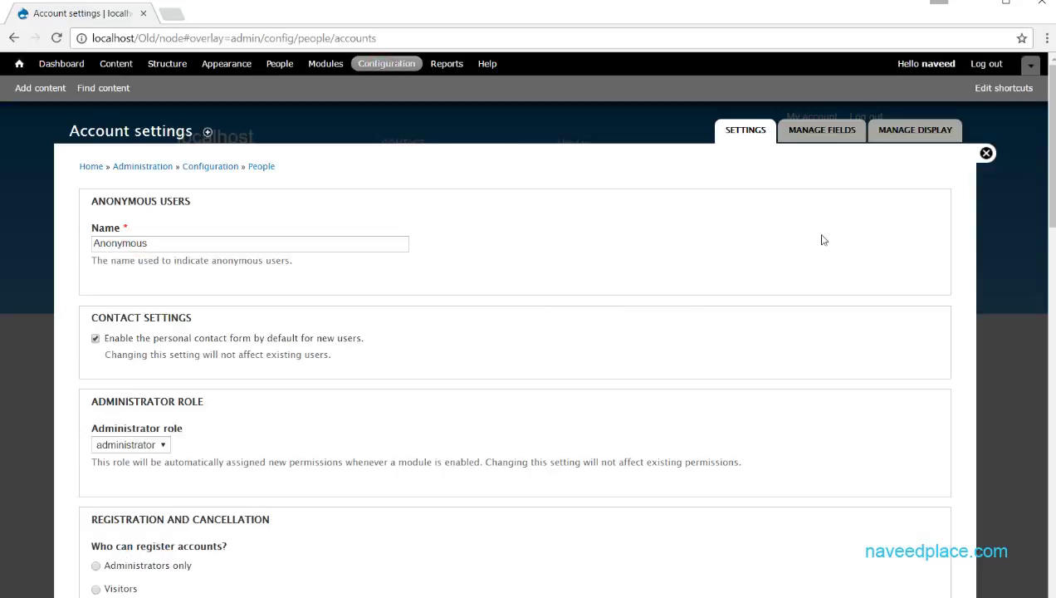
left_click_drag(1051, 128, 1052, 271)
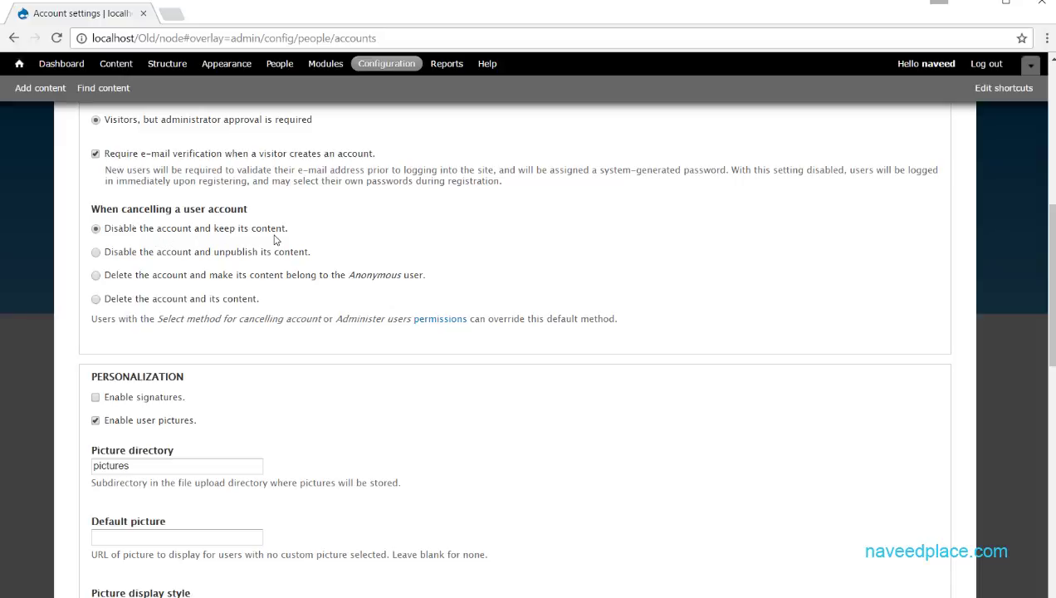
left_click_drag(103, 230, 292, 234)
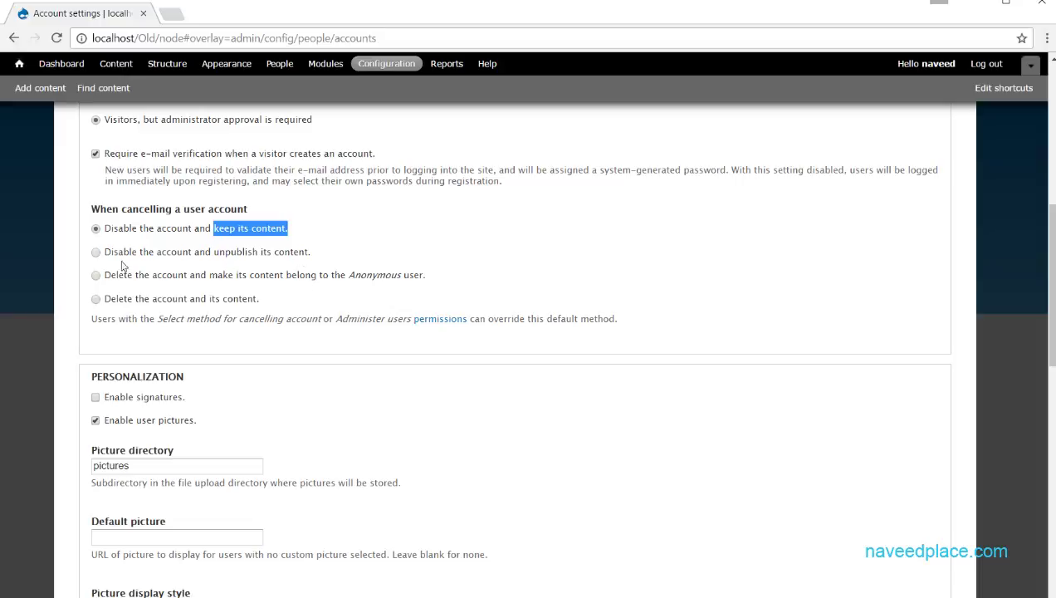
left_click_drag(312, 252, 98, 251)
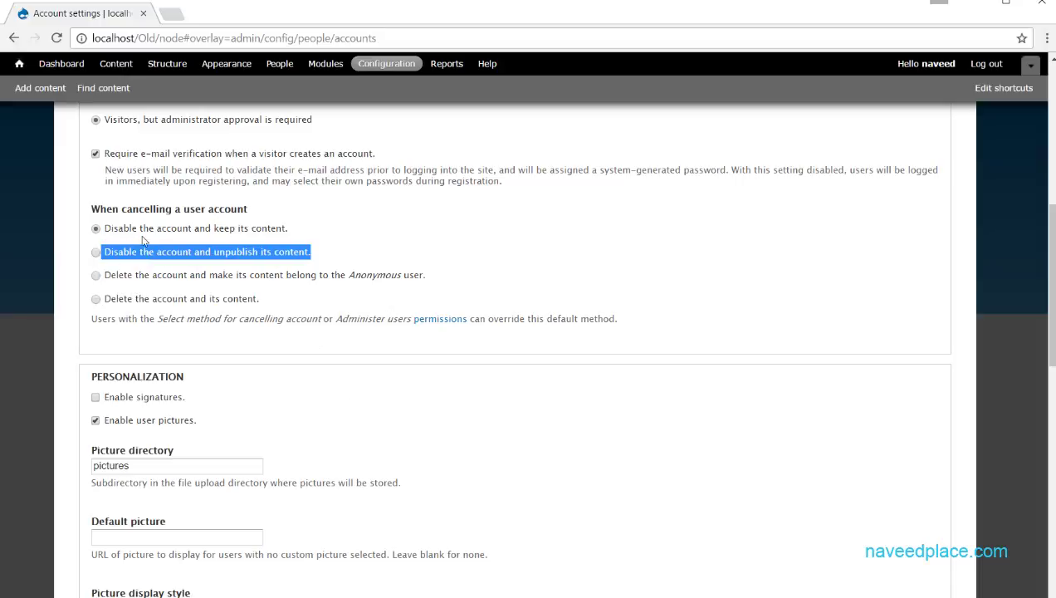
left_click(202, 264)
Try the unpublish and delete options for cancelled accounts, and switch back to "Disable the account and keep its content".
left_click(96, 252)
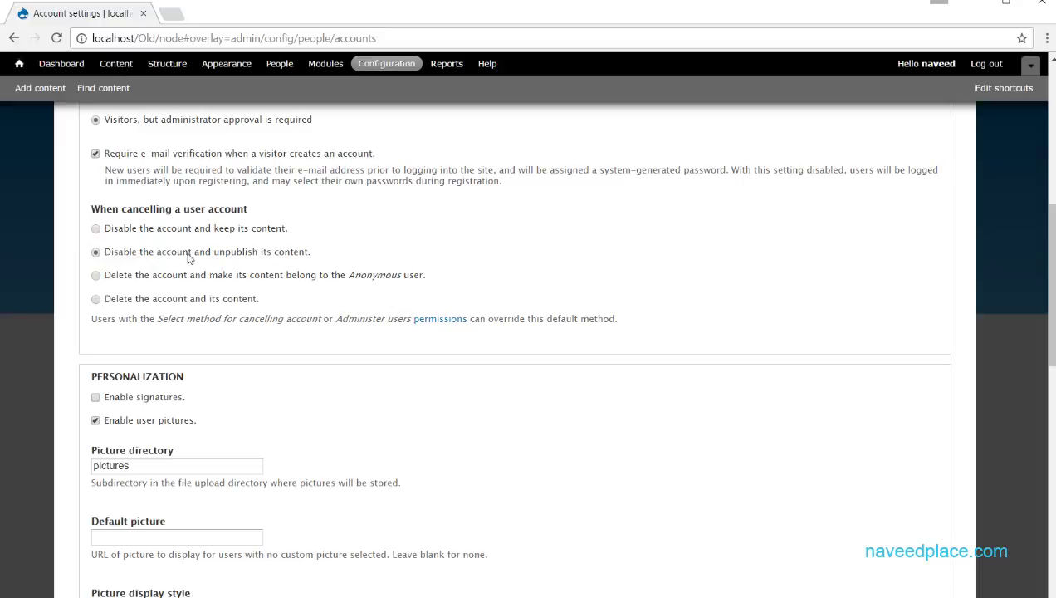
left_click_drag(312, 254, 224, 252)
left_click(103, 281)
left_click_drag(436, 276, 214, 306)
left_click(220, 362)
left_click(95, 299)
left_click(96, 229)
scroll(1030, 315, "down", 3)
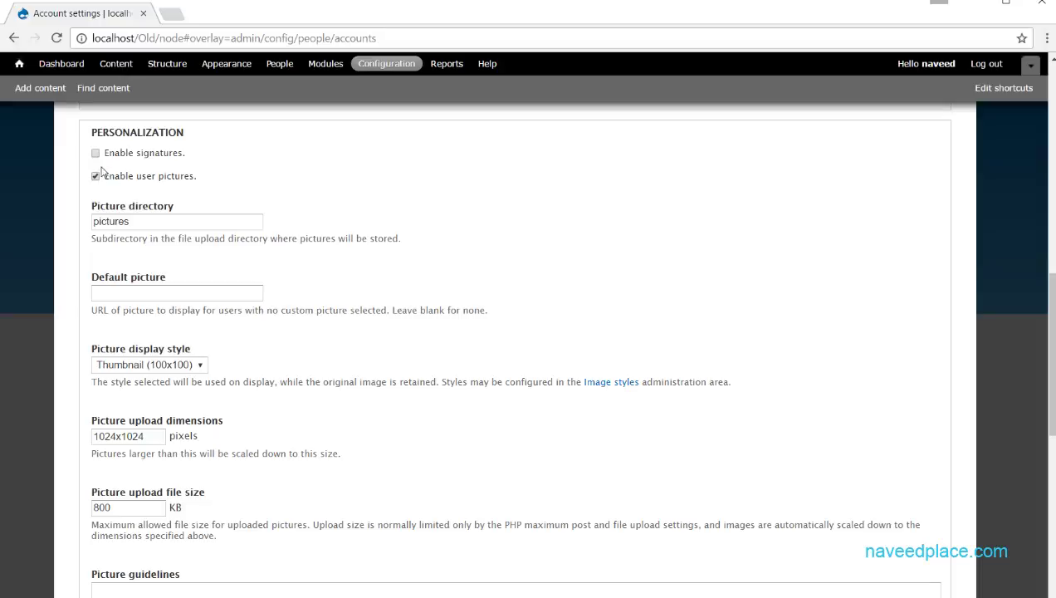
Examine the user picture settings under Personalization, from the picture directory and default picture to the upload file size and picture guidelines.
double_click(143, 221)
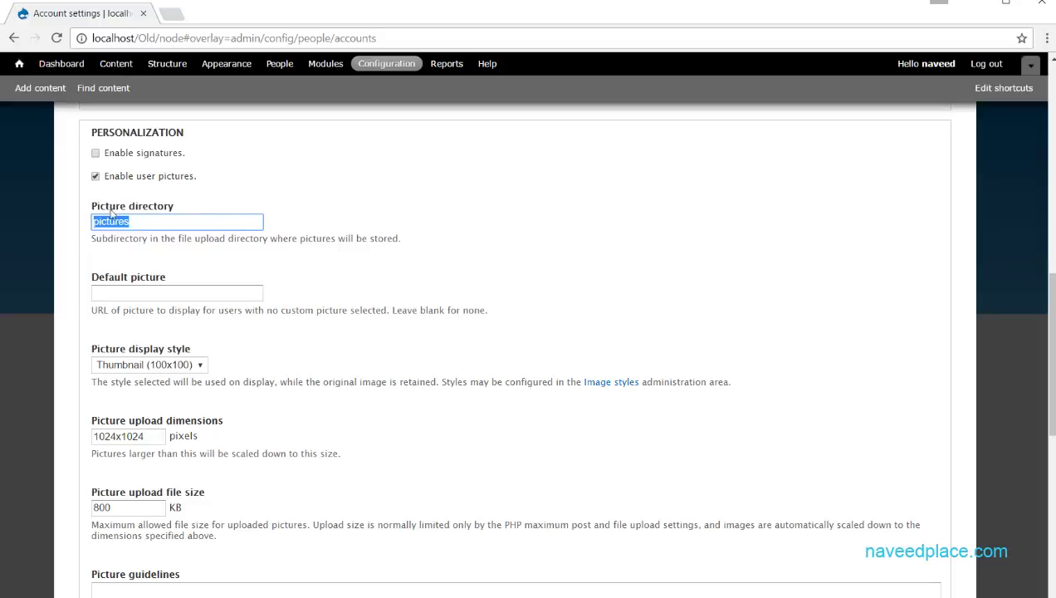
left_click(132, 294)
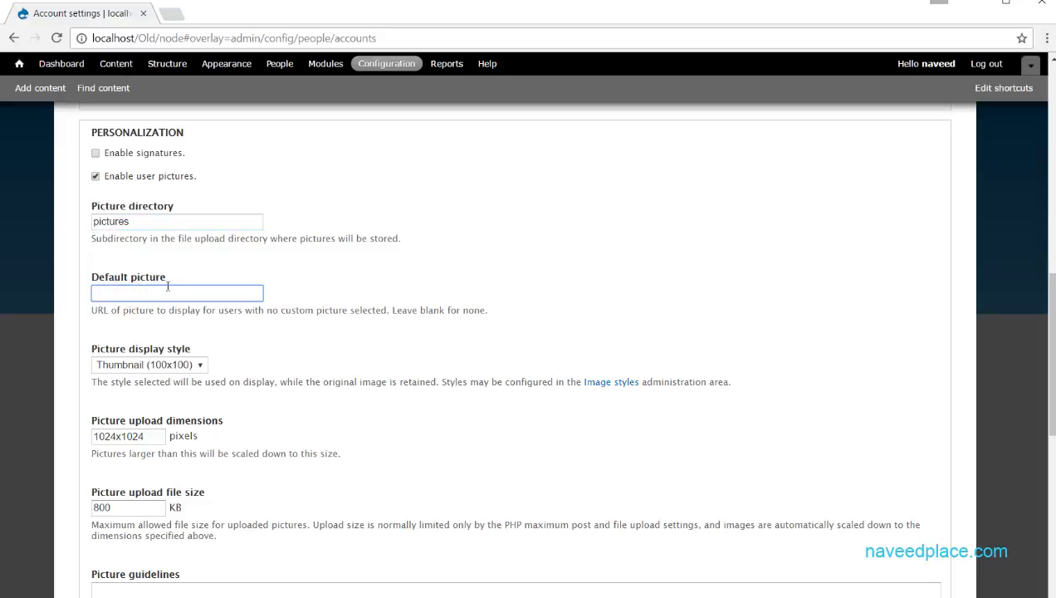
double_click(149, 216)
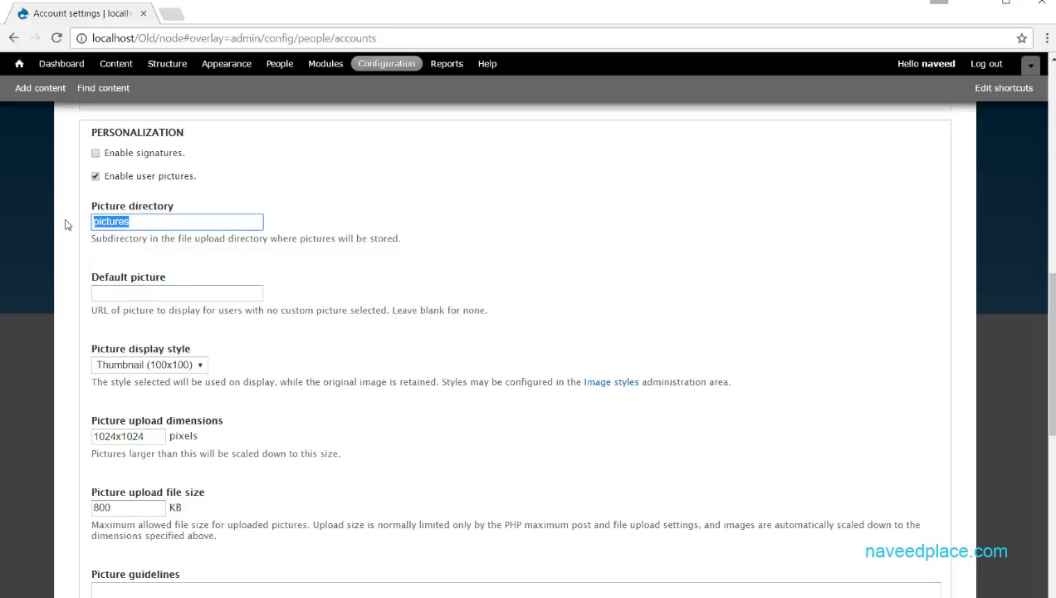
left_click(189, 291)
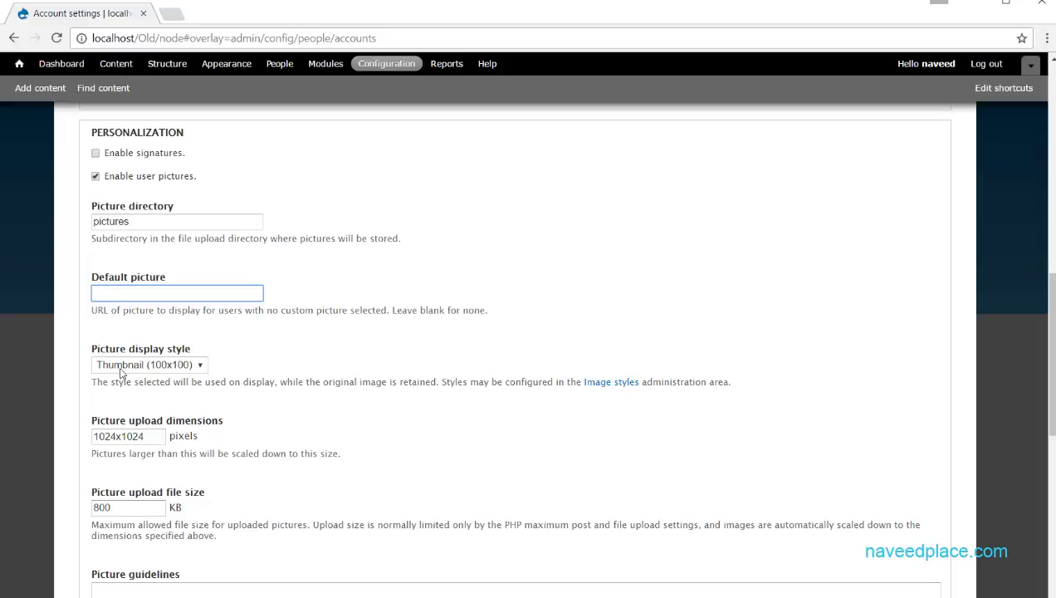
scroll(138, 437, "down", 10)
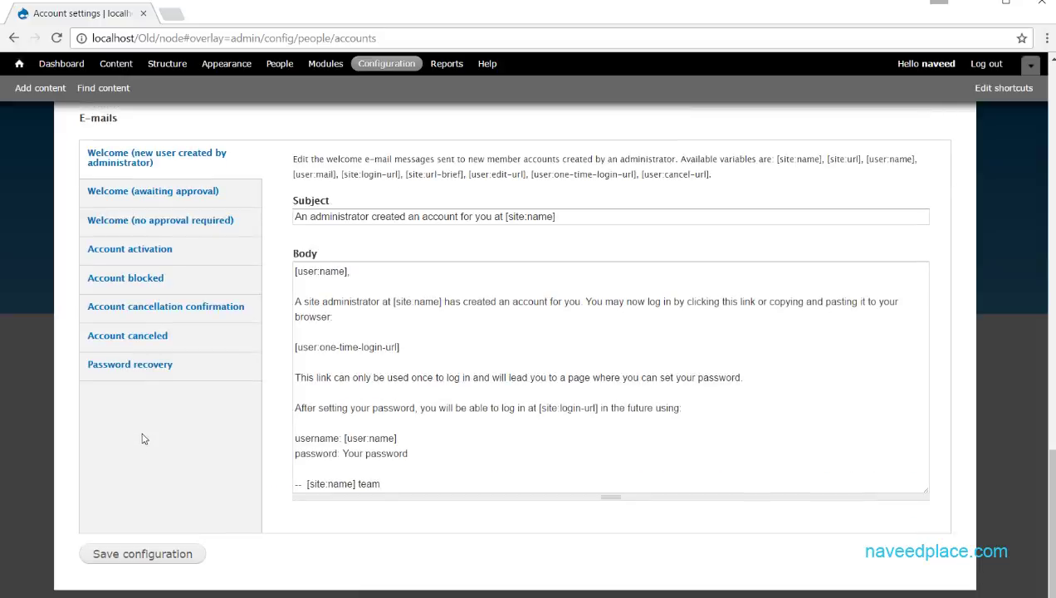
scroll(209, 293, "up", 5)
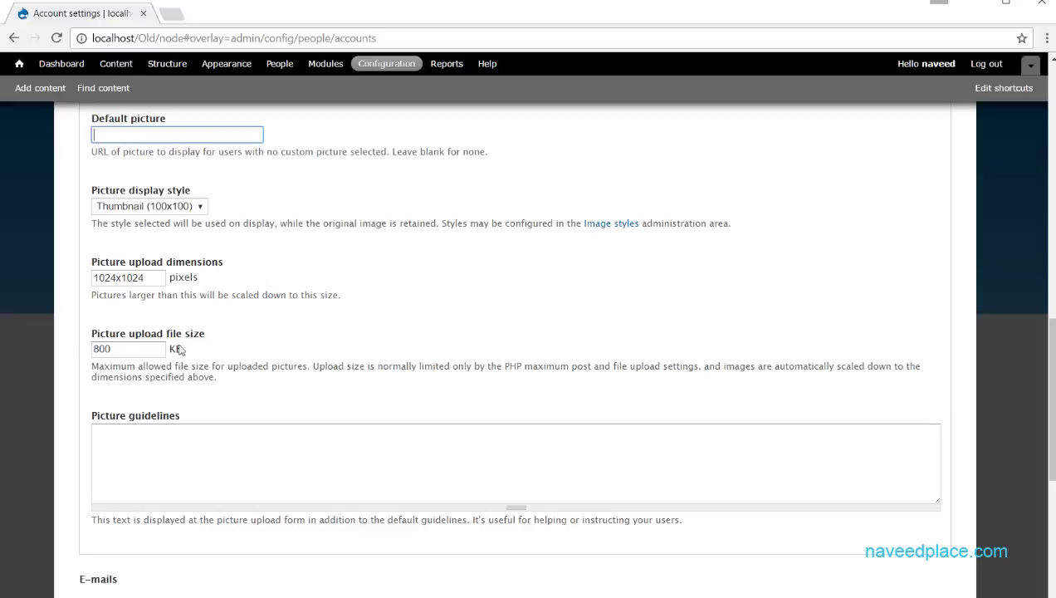
double_click(139, 349)
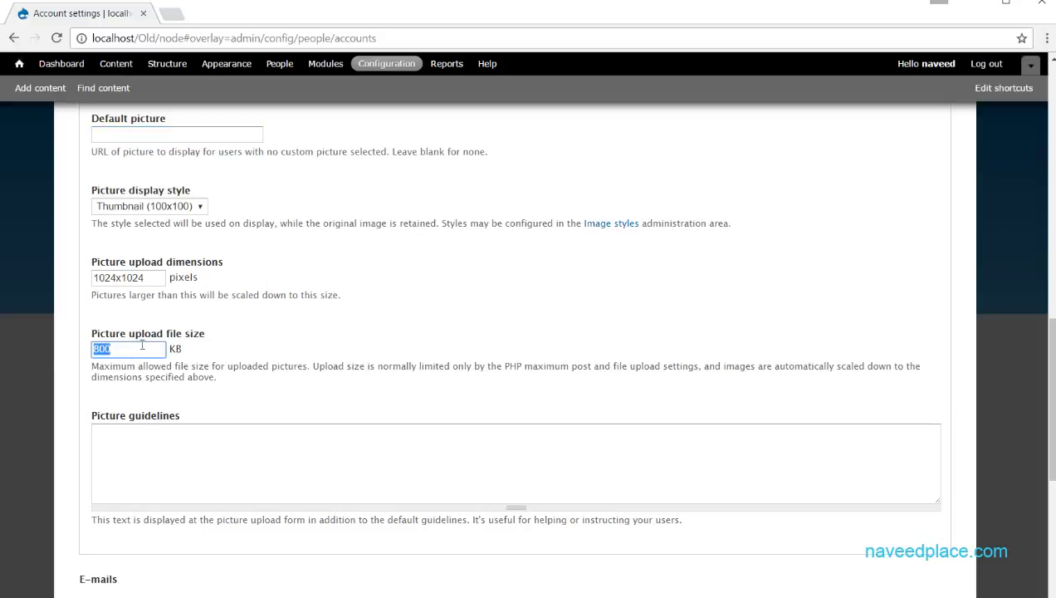
left_click(153, 438)
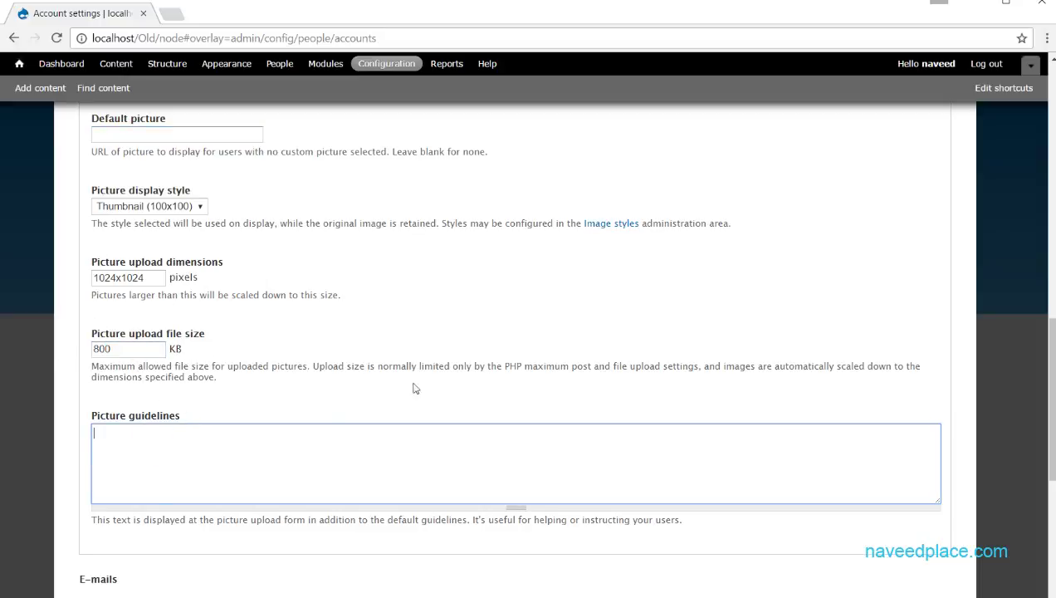
left_click_drag(1051, 398, 1051, 425)
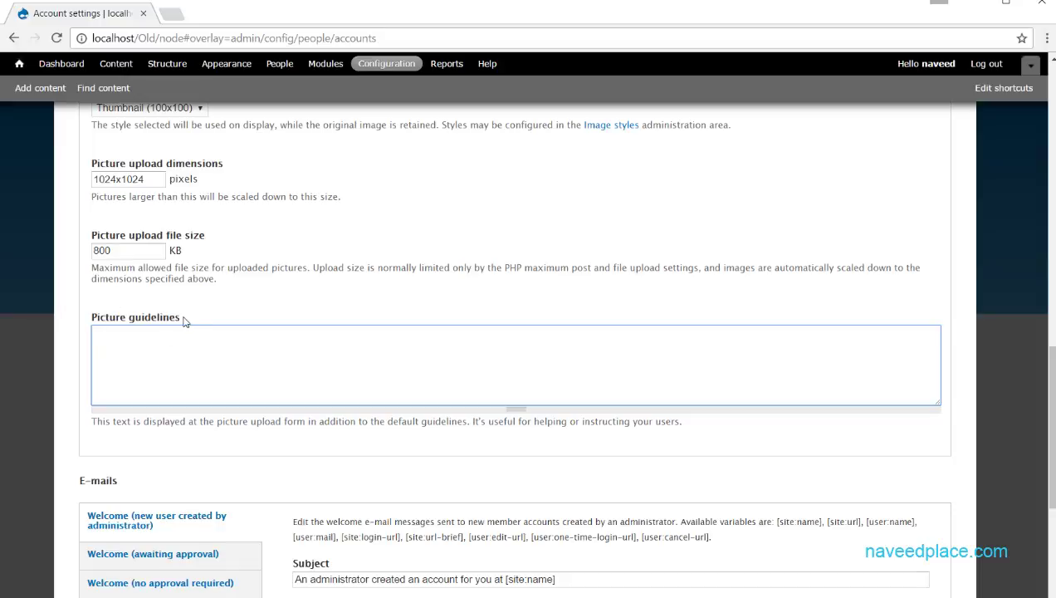
Examine the password recovery message in the E-mails section, enlarging its body box to read the whole template.
scroll(184, 321, "down", 5)
left_click_drag(130, 118, 79, 123)
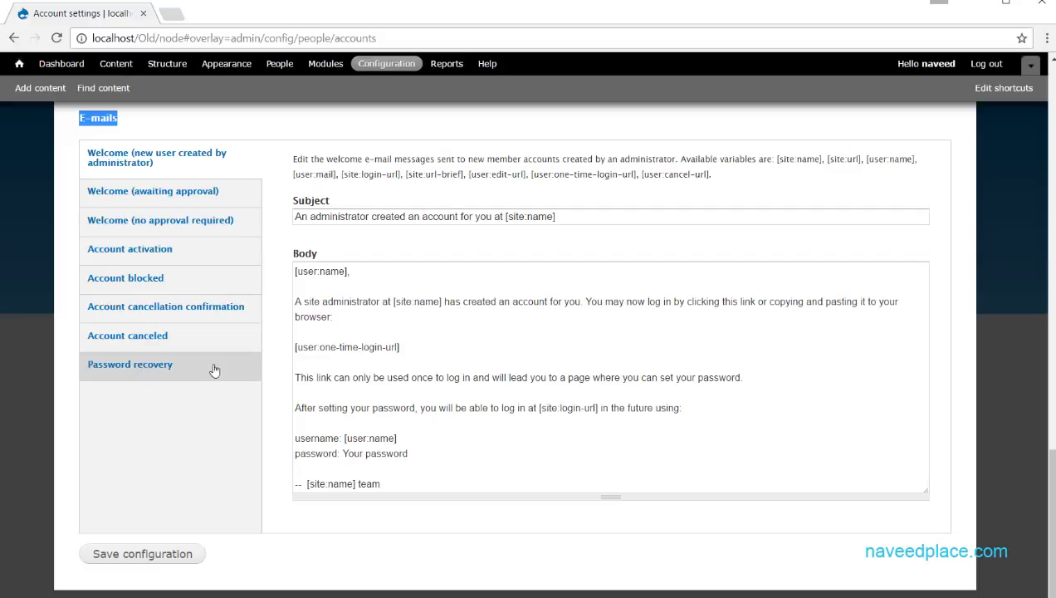
left_click(129, 372)
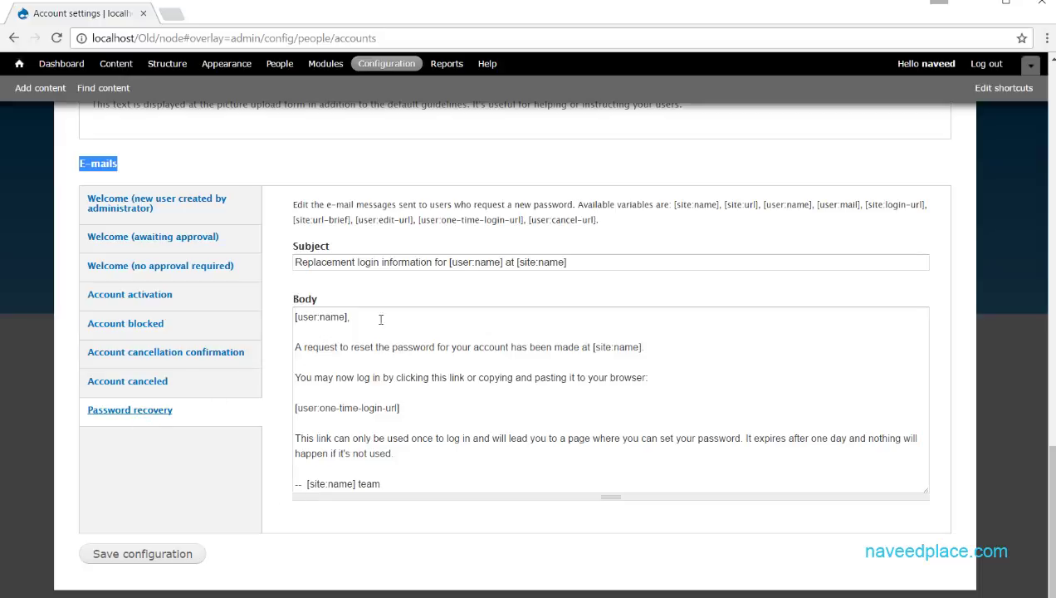
left_click(407, 291)
left_click(293, 324)
left_click_drag(412, 486, 259, 297)
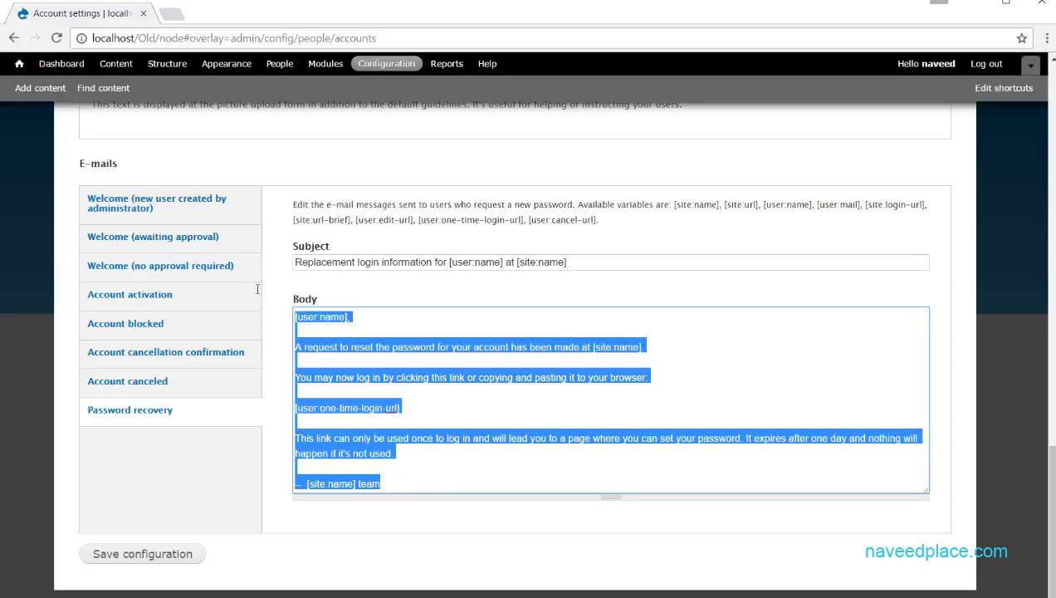
left_click(455, 495)
left_click(402, 383)
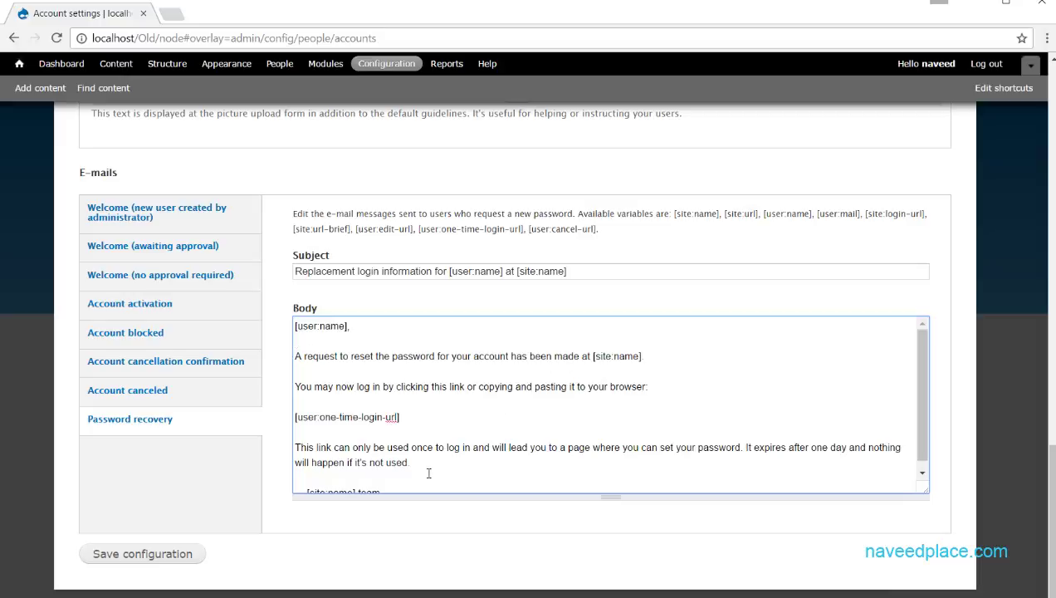
left_click_drag(920, 495, 924, 549)
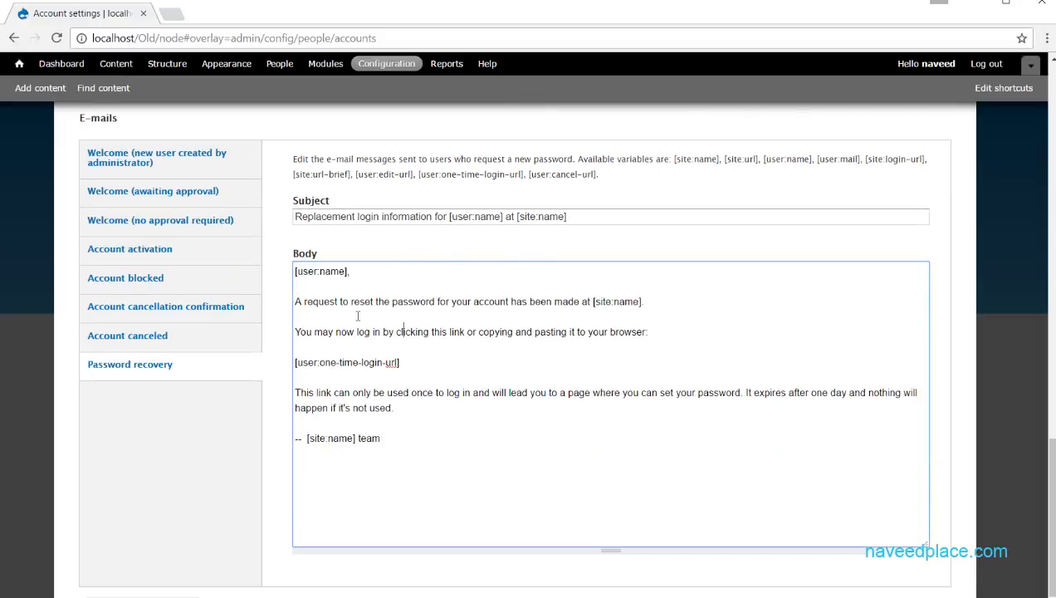
Review the e-mail settings for canceled accounts, account cancellation confirmation and blocked accounts.
left_click(143, 336)
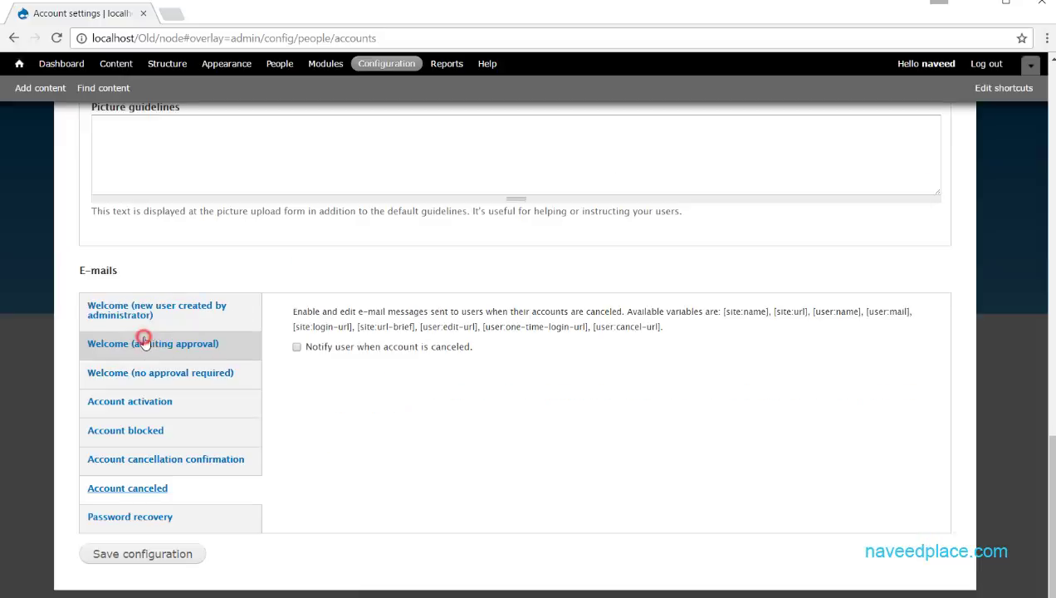
left_click(182, 471)
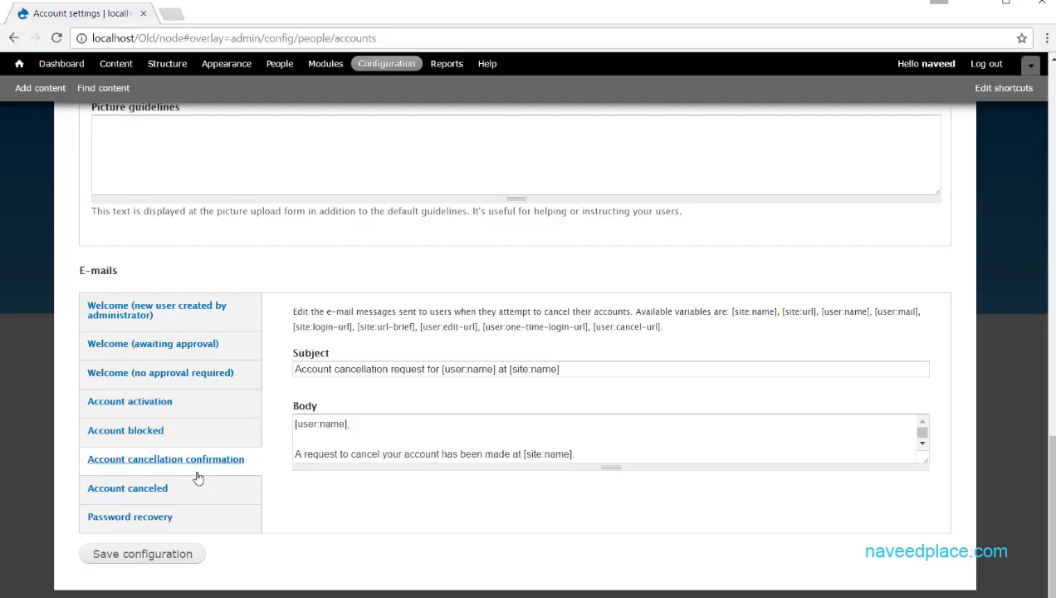
left_click_drag(615, 467, 612, 524)
scroll(359, 522, "down", 2)
left_click(140, 279)
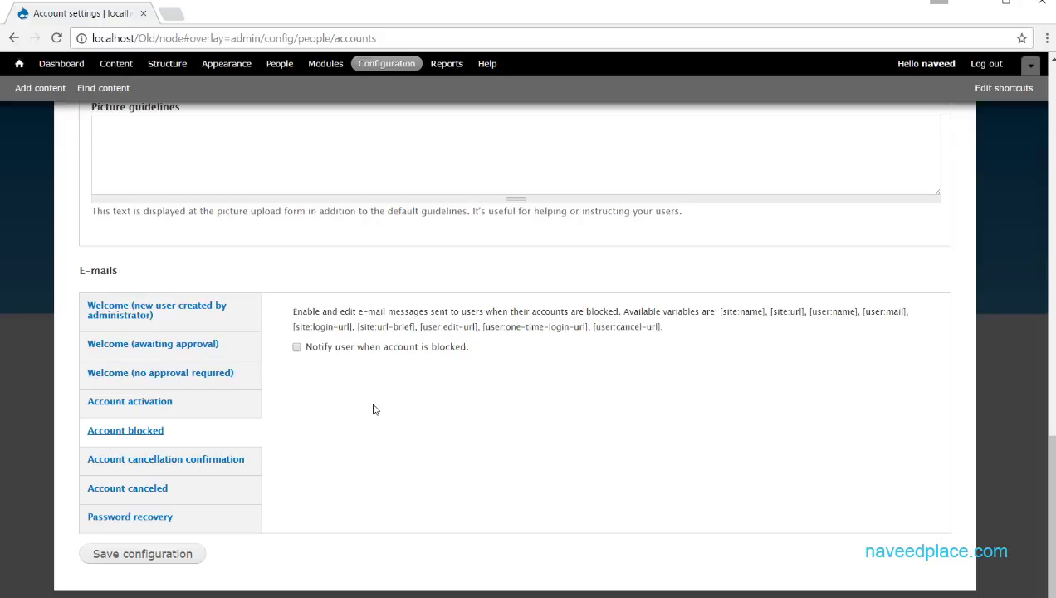
Review the account activation e-mail and the welcome e-mails for no approval required, awaiting approval and administrator-created users.
left_click(196, 404)
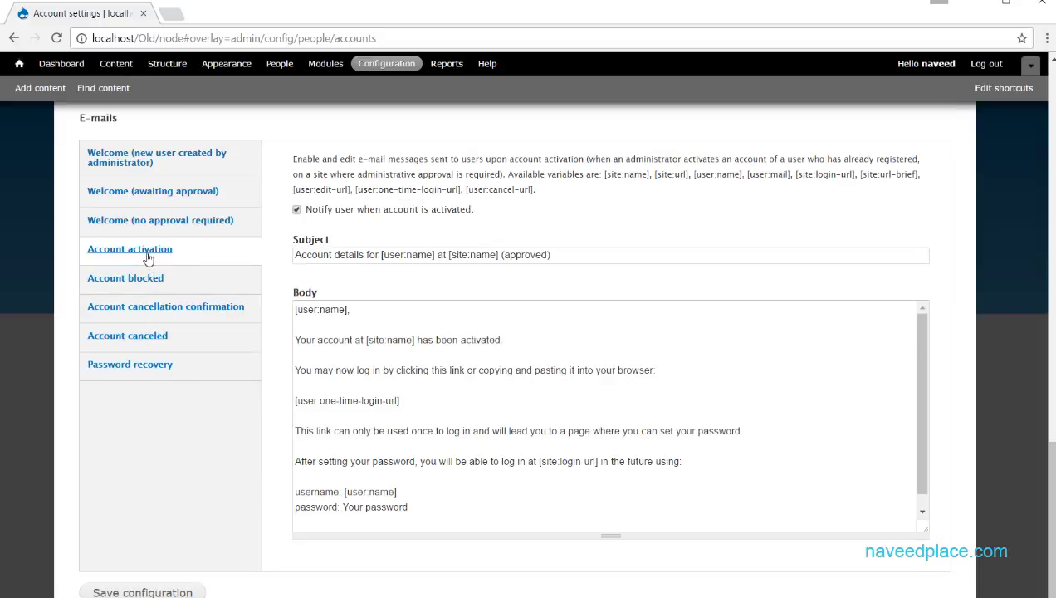
left_click_drag(673, 372, 290, 355)
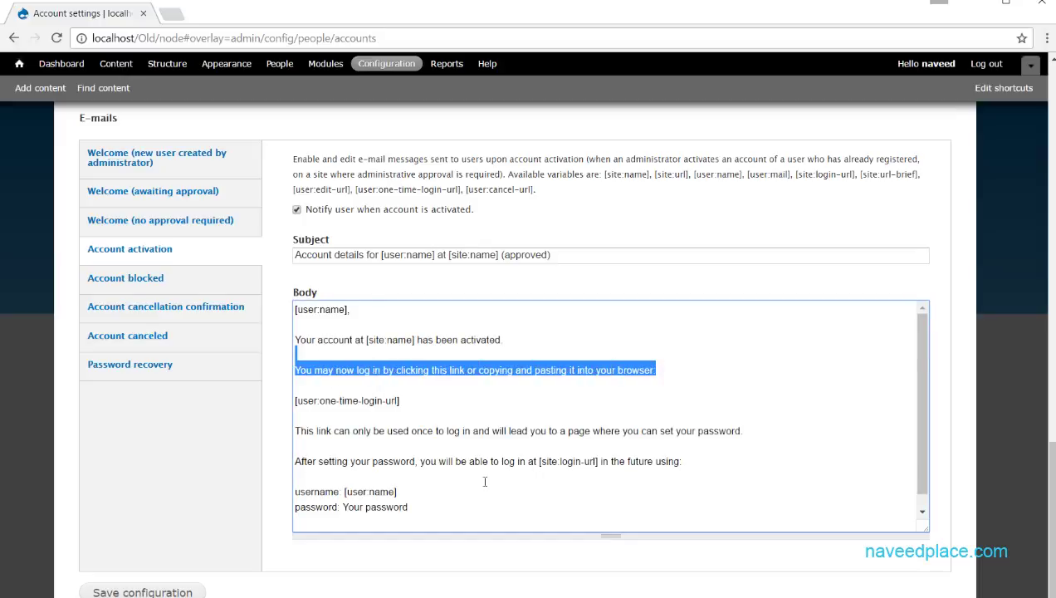
left_click_drag(357, 324, 352, 528)
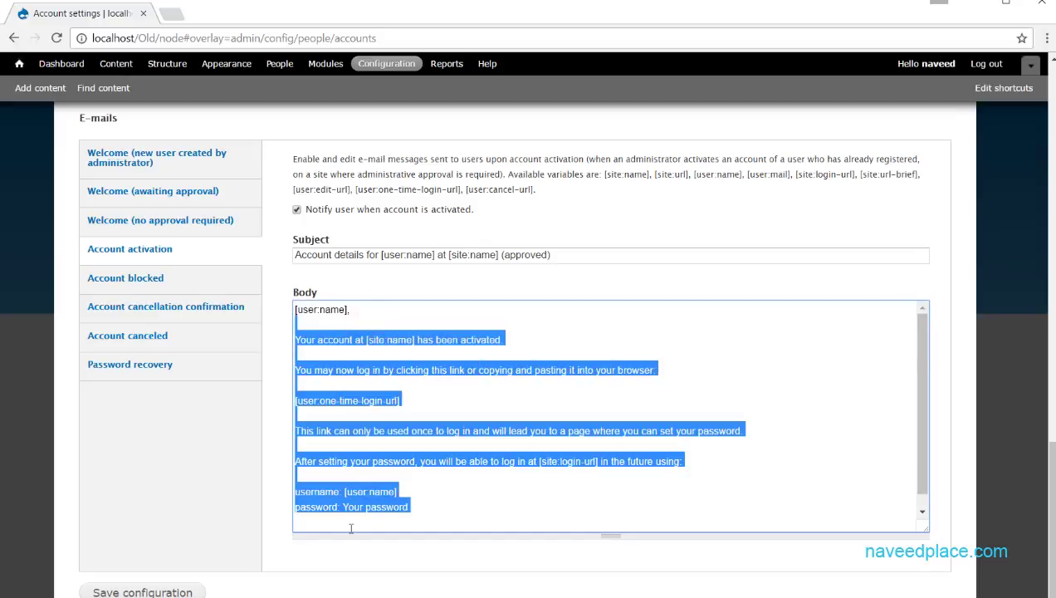
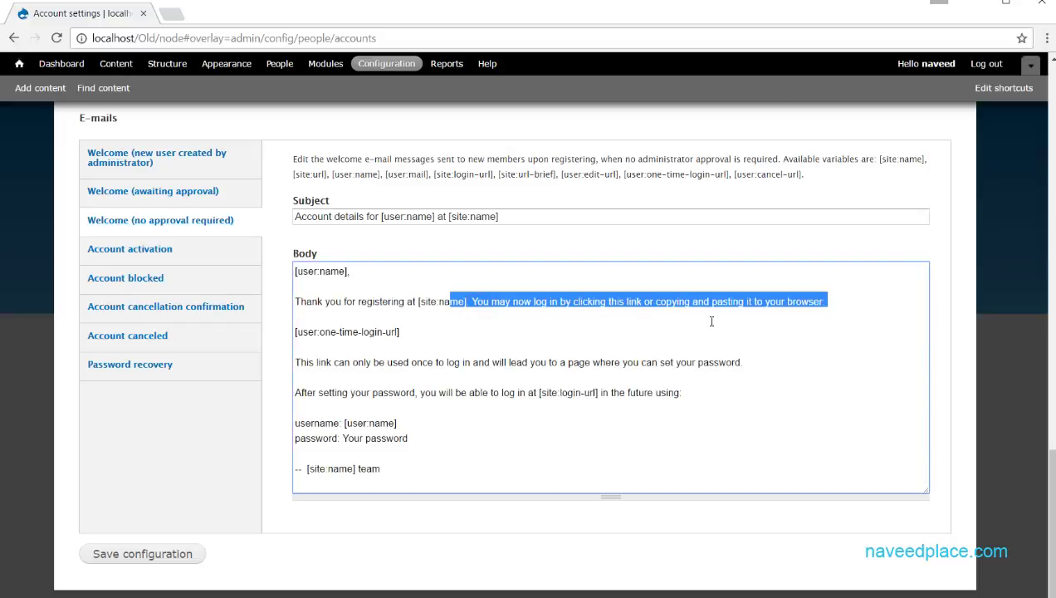
left_click(102, 203)
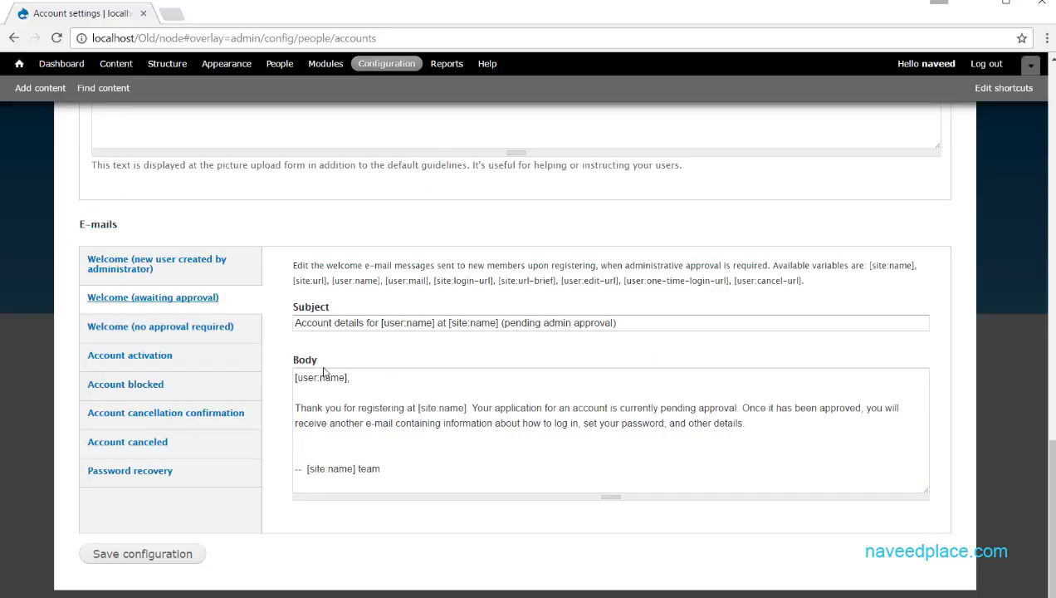
left_click(361, 385)
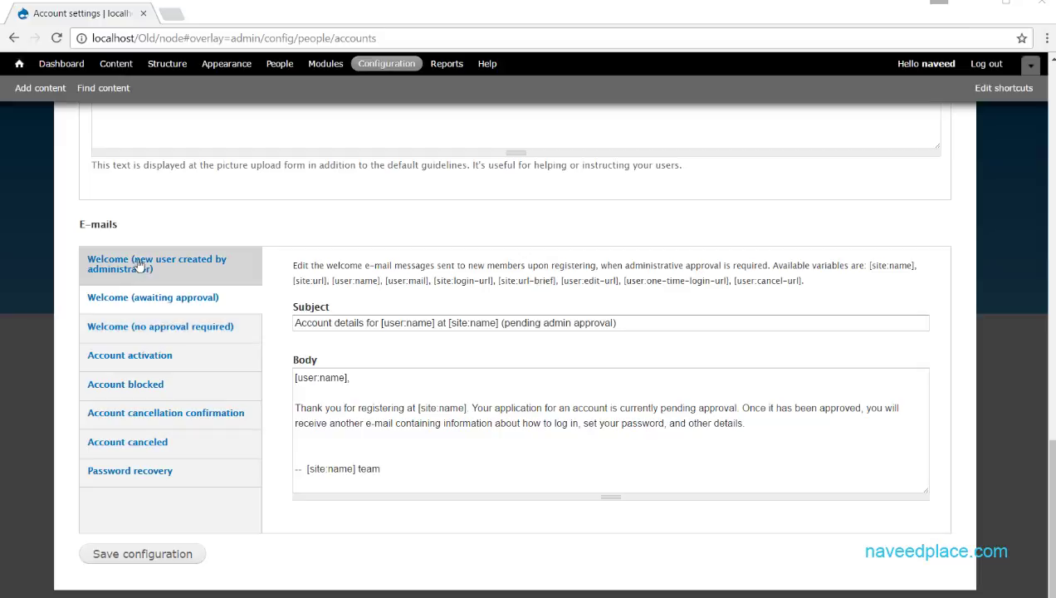
left_click(117, 275)
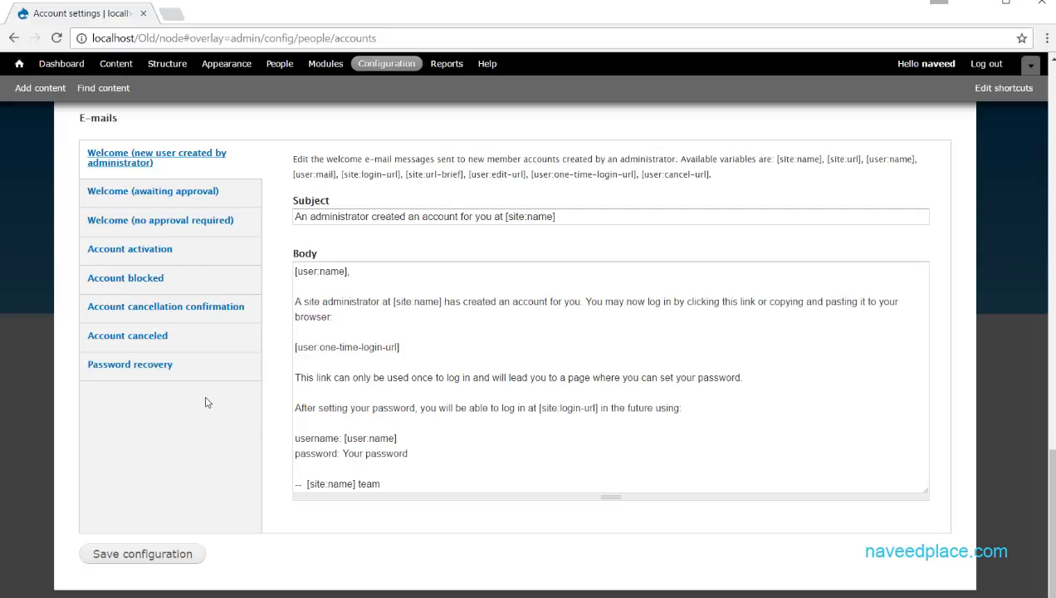
Return to the password recovery e-mail template and reread its body text.
left_click(141, 372)
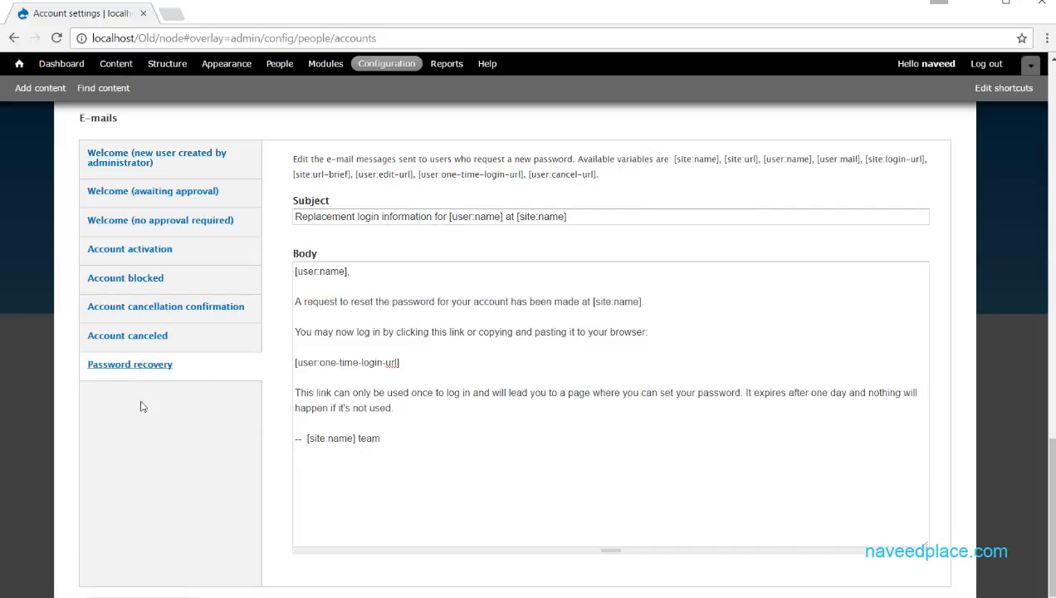
left_click_drag(183, 365, 226, 363)
left_click(199, 372)
left_click_drag(455, 446, 293, 270)
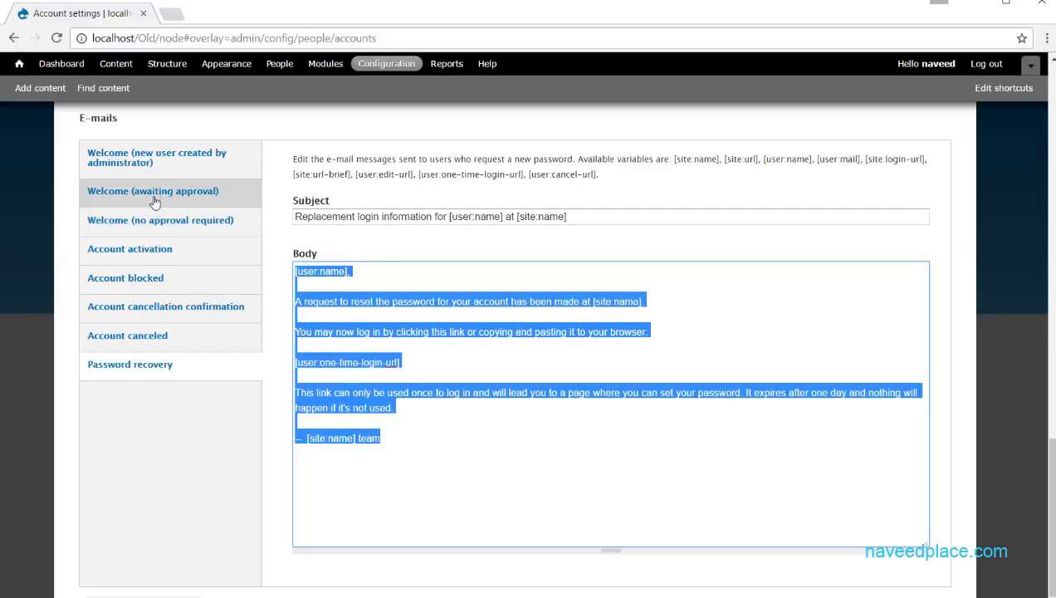
left_click_drag(135, 122, 77, 121)
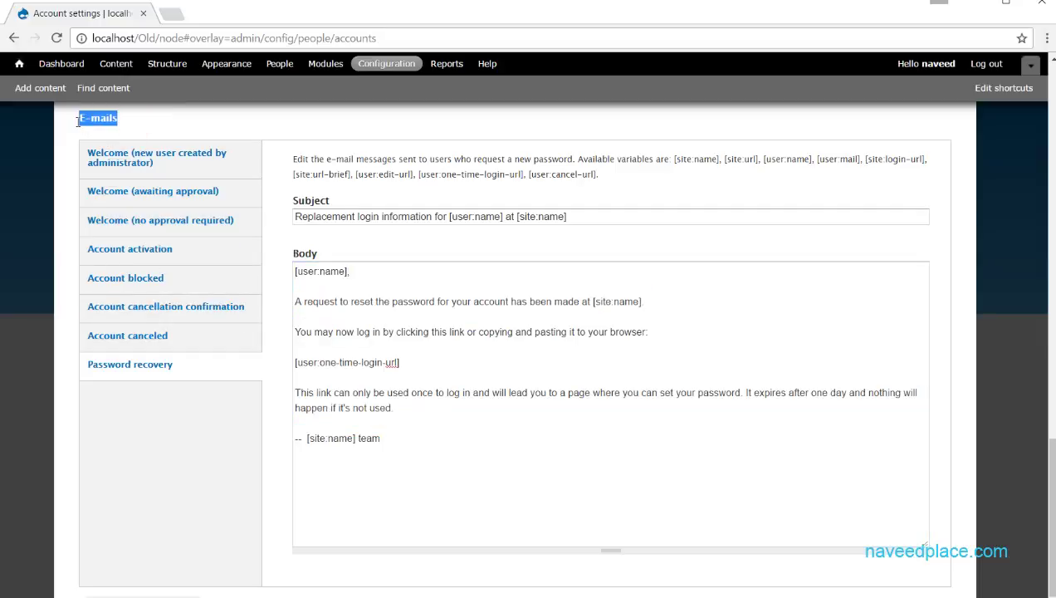
Close the account settings without saving, look at the Configuration overview and return to the front page.
key("Home")
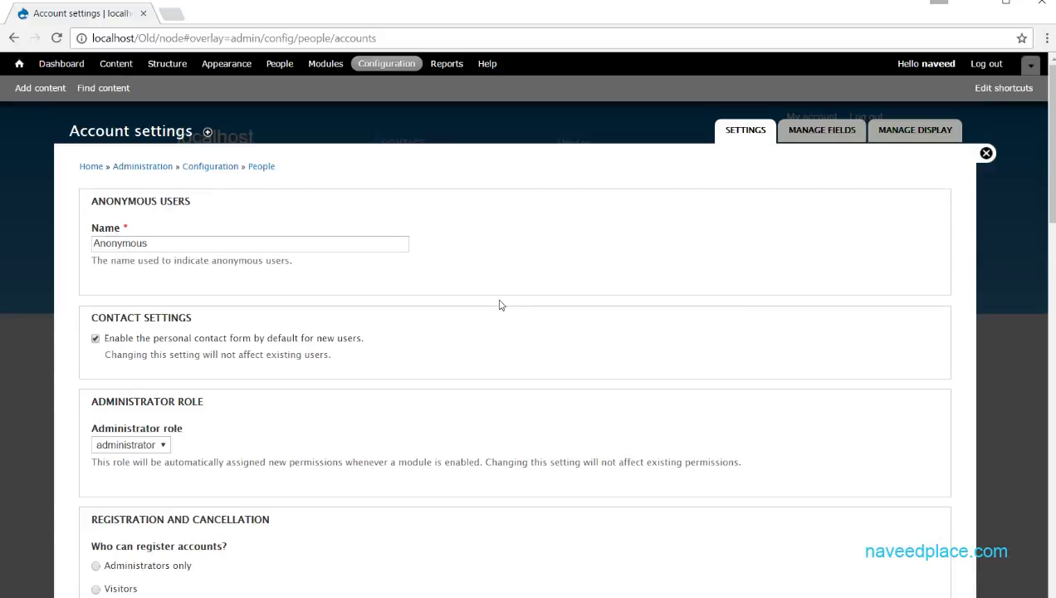
key("End")
key("Home")
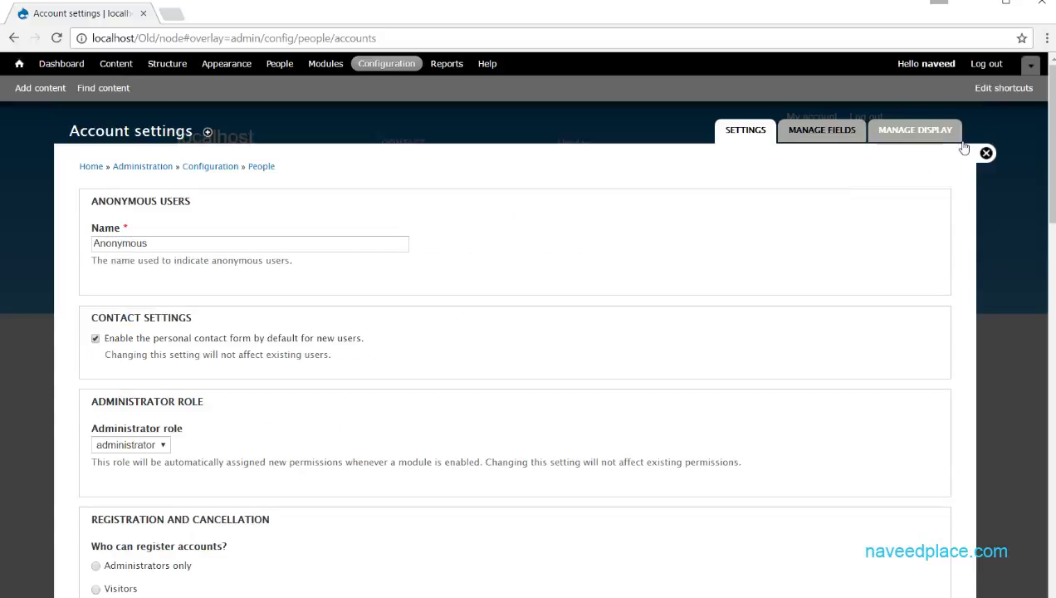
left_click(986, 154)
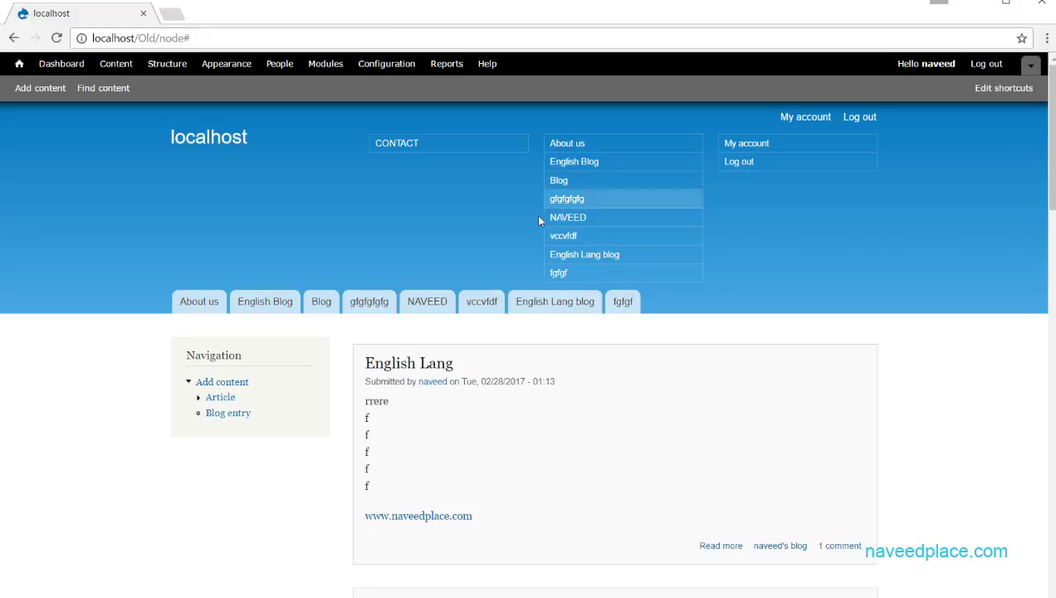
left_click(392, 68)
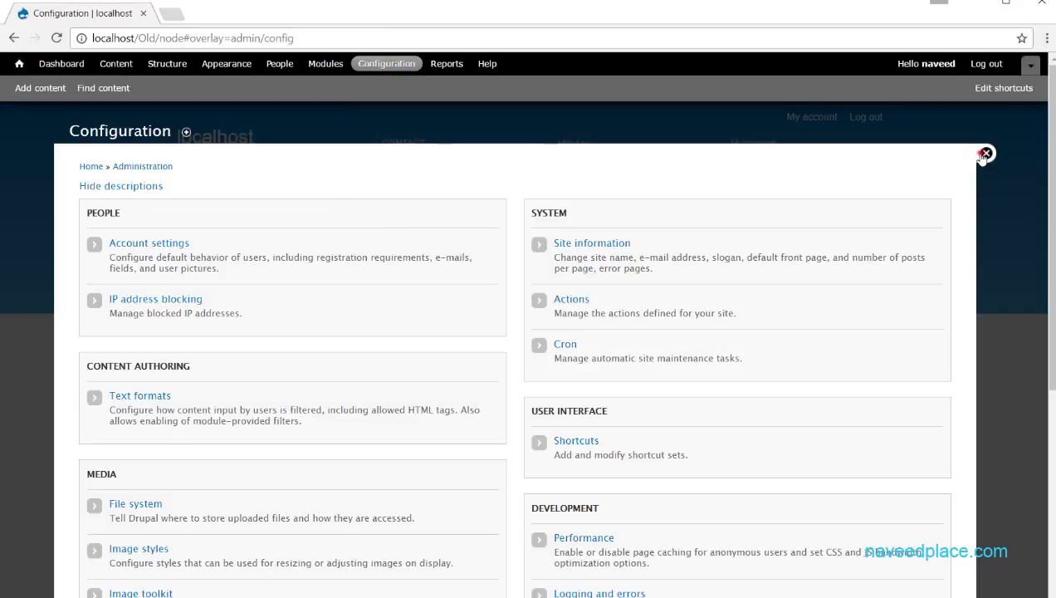
left_click(985, 154)
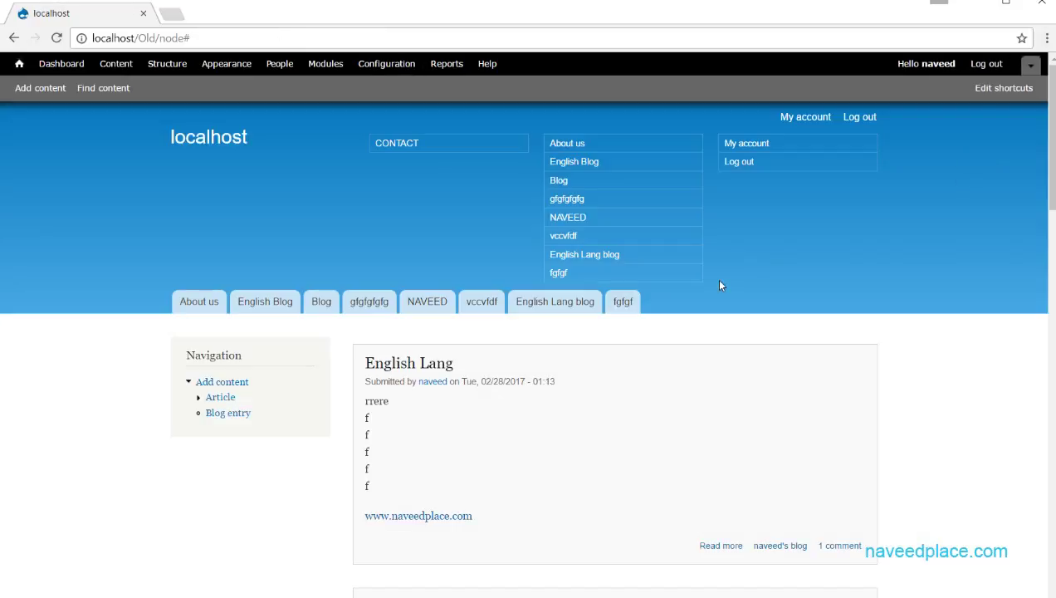